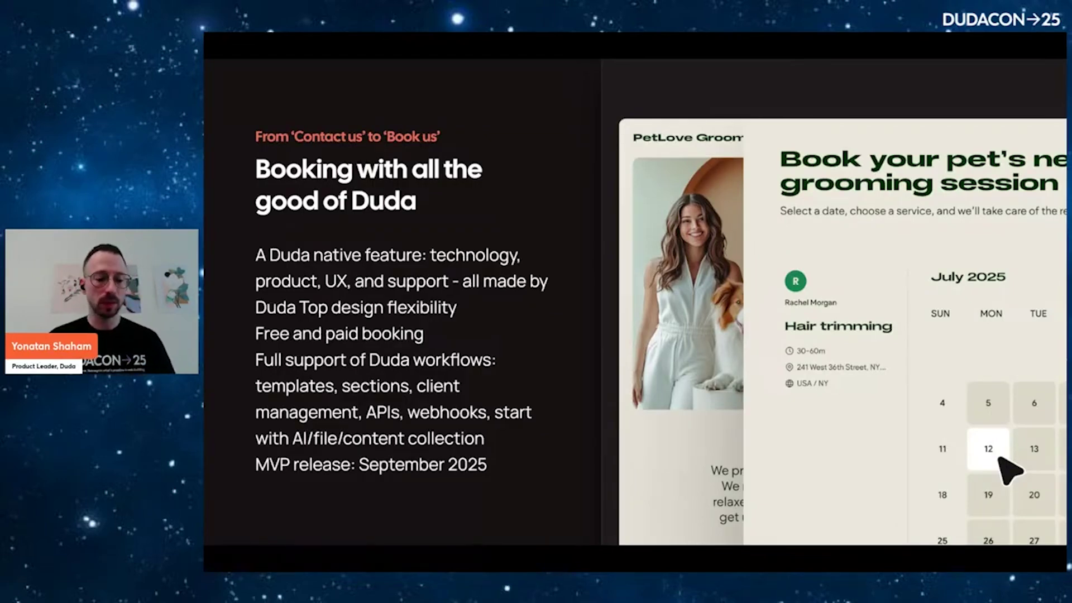
Exit the slideshow to return to editing the Booking DudaCon Keynote Deck
key("Escape")
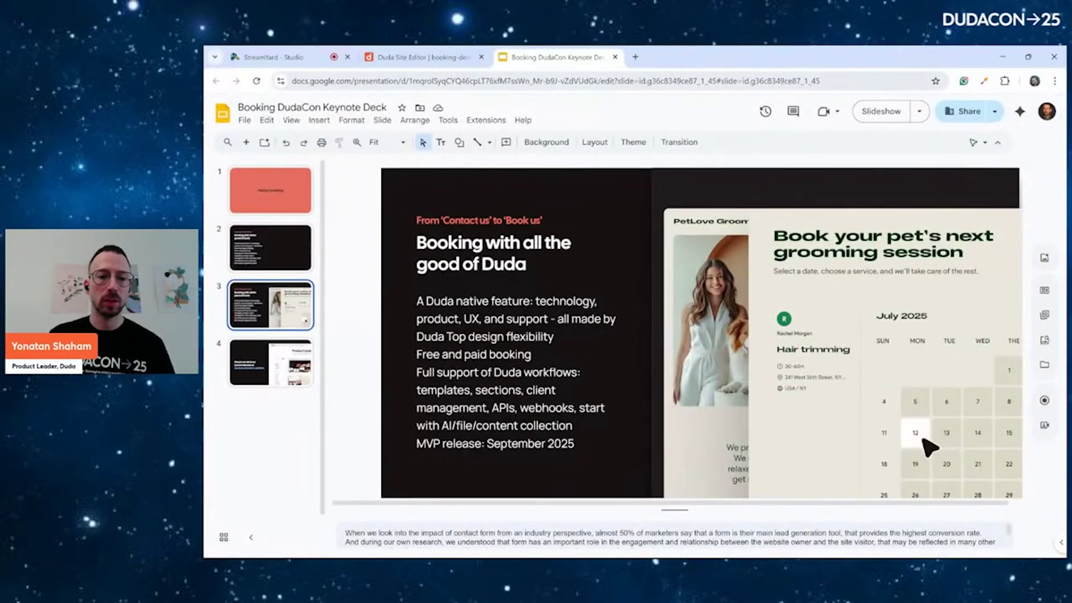
In the Clean-X site editor, delete the contact form below the 'Book your free assesment' heading
left_click(418, 57)
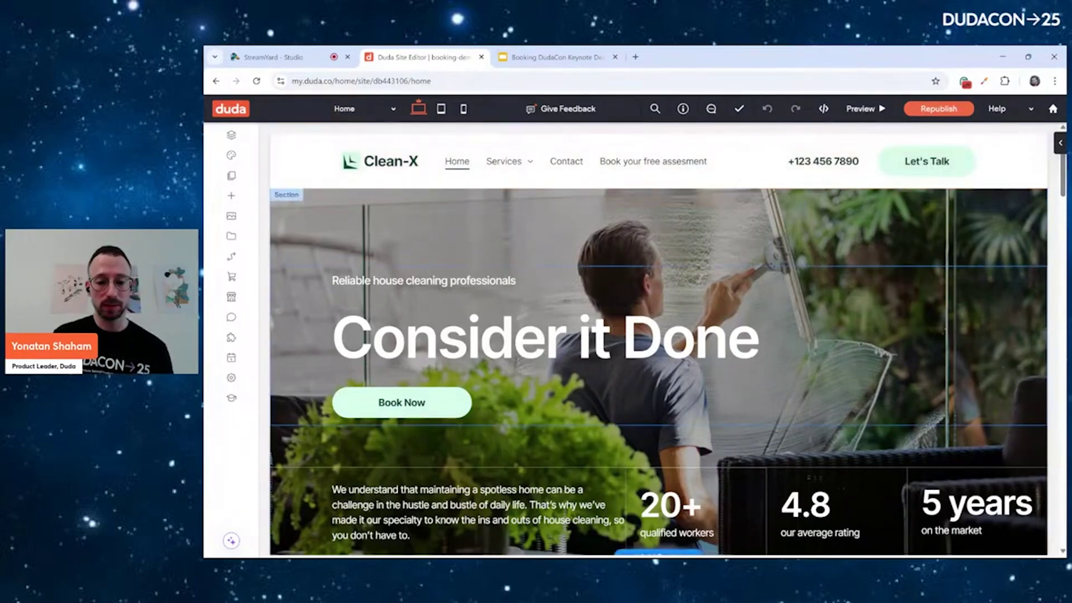
scroll(697, 320, "down", 3)
scroll(689, 310, "down", 3)
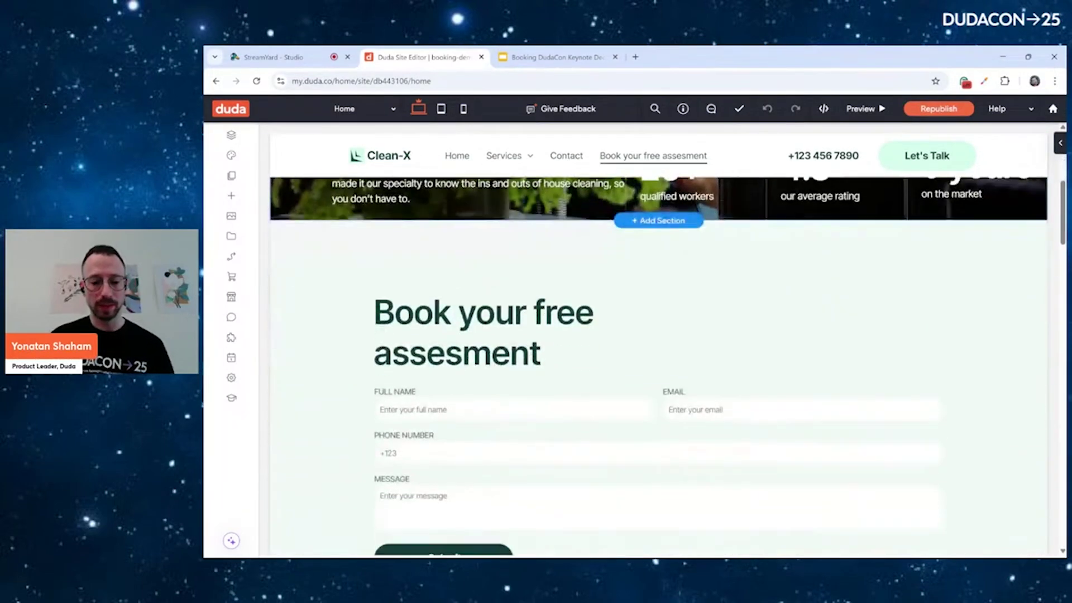
scroll(582, 310, "down", 2)
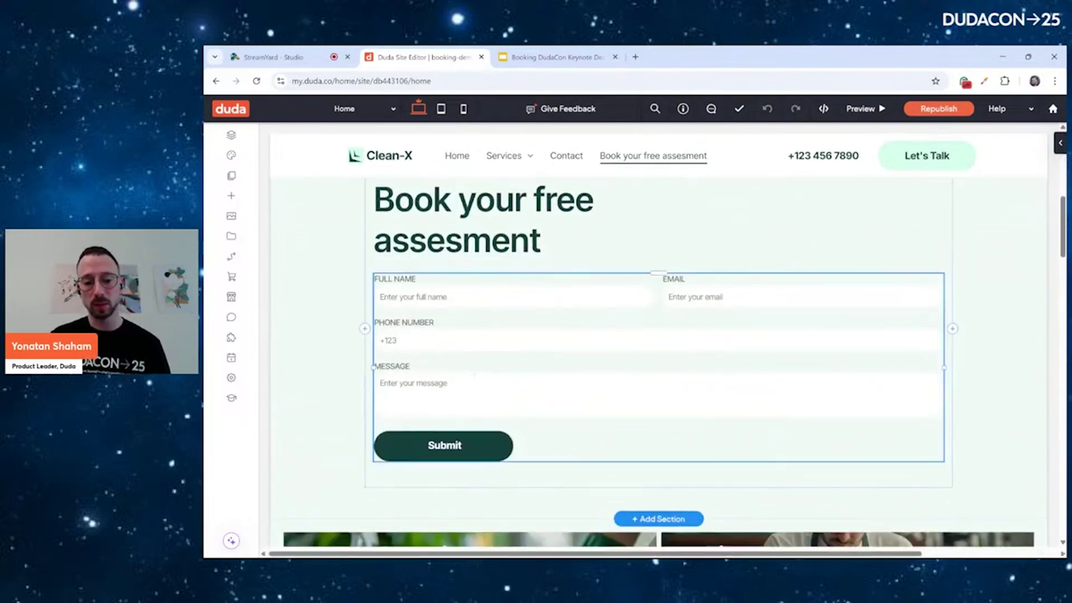
left_click(474, 375)
left_click(489, 255)
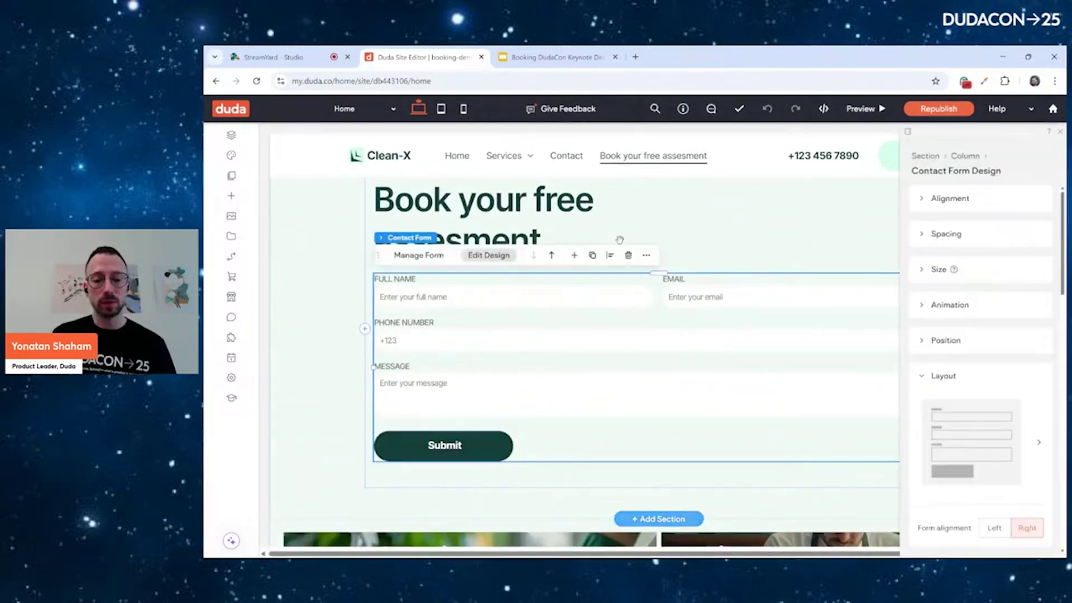
left_click(551, 254)
key("Delete")
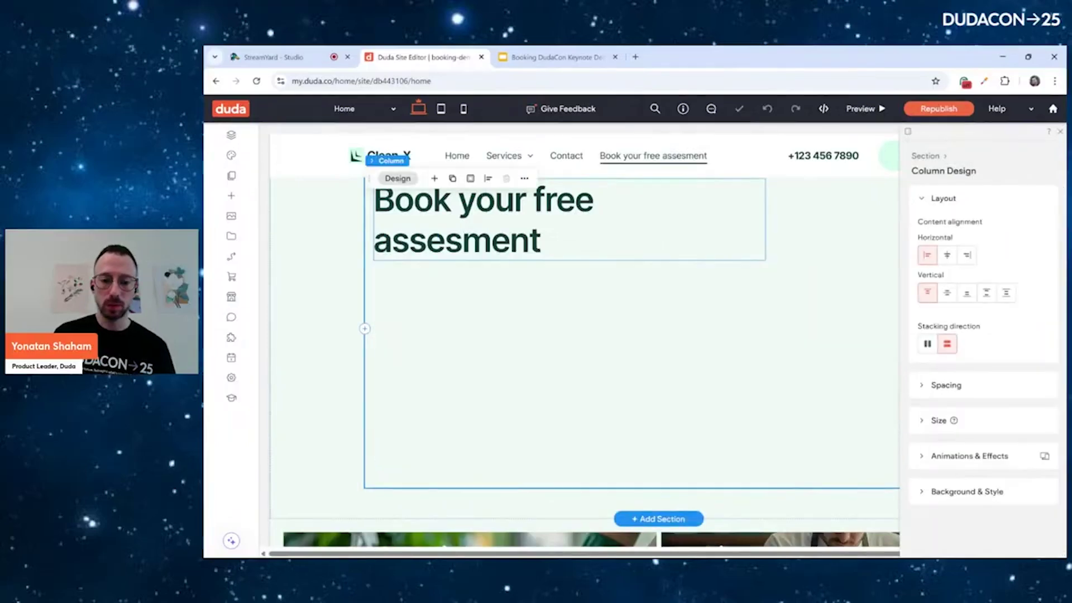
left_click(475, 211)
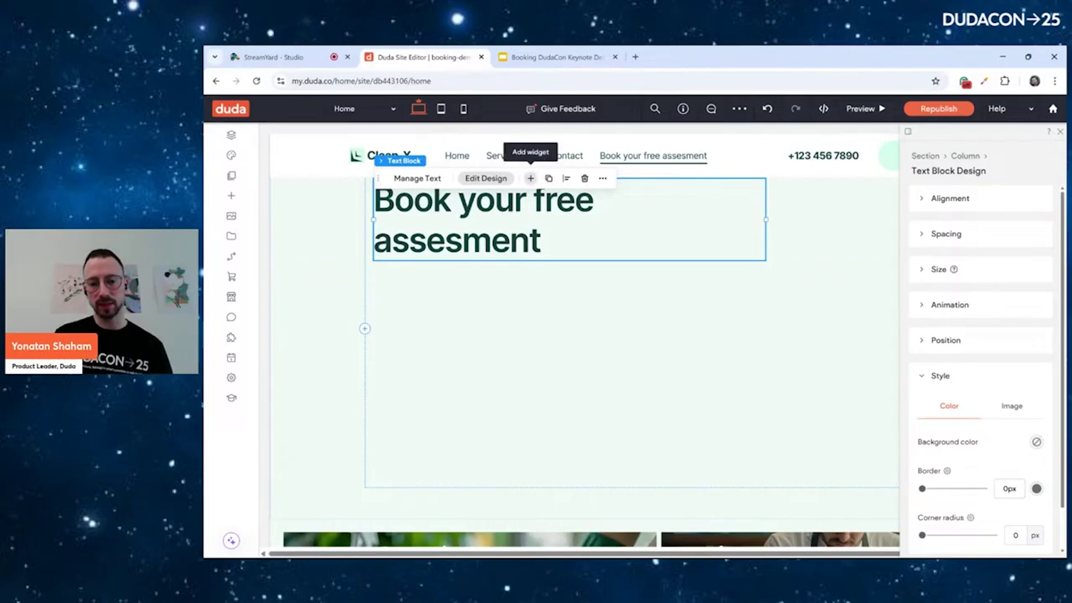
Add a Booking widget below the 'Book your free assesment' heading
left_click(530, 178)
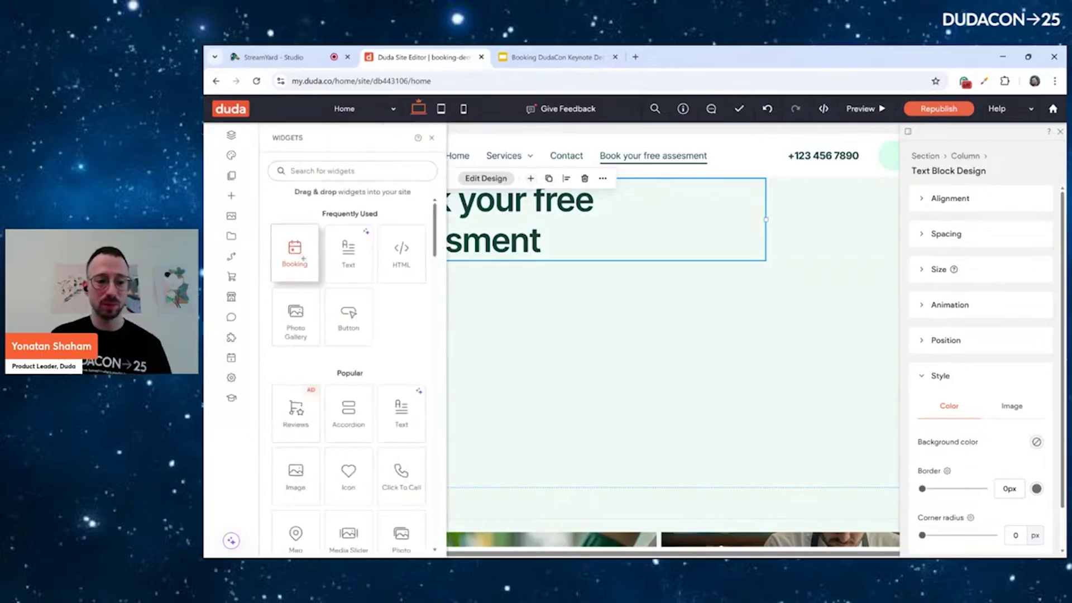
left_click(294, 252)
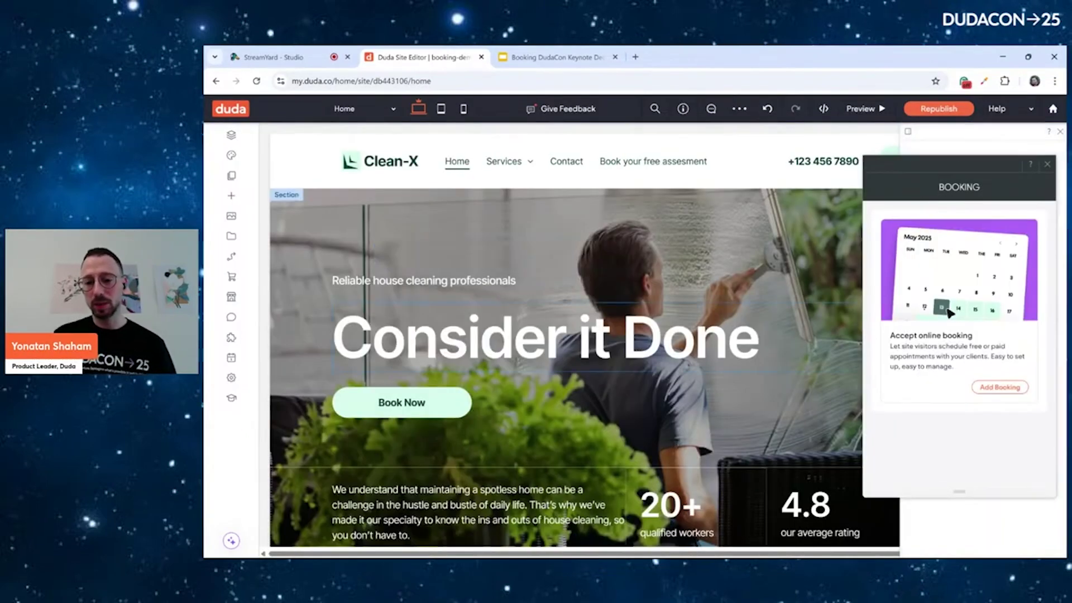
left_click(999, 387)
scroll(759, 296, "down", 2)
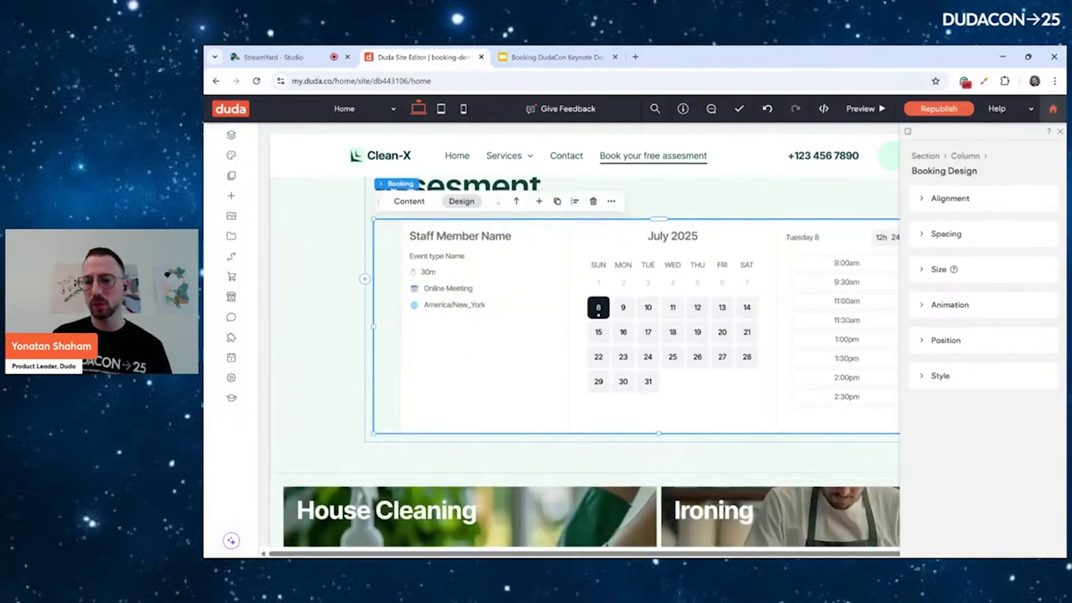
Enable online booking with the Sample Appointment and open the booking management dashboard
left_click(409, 201)
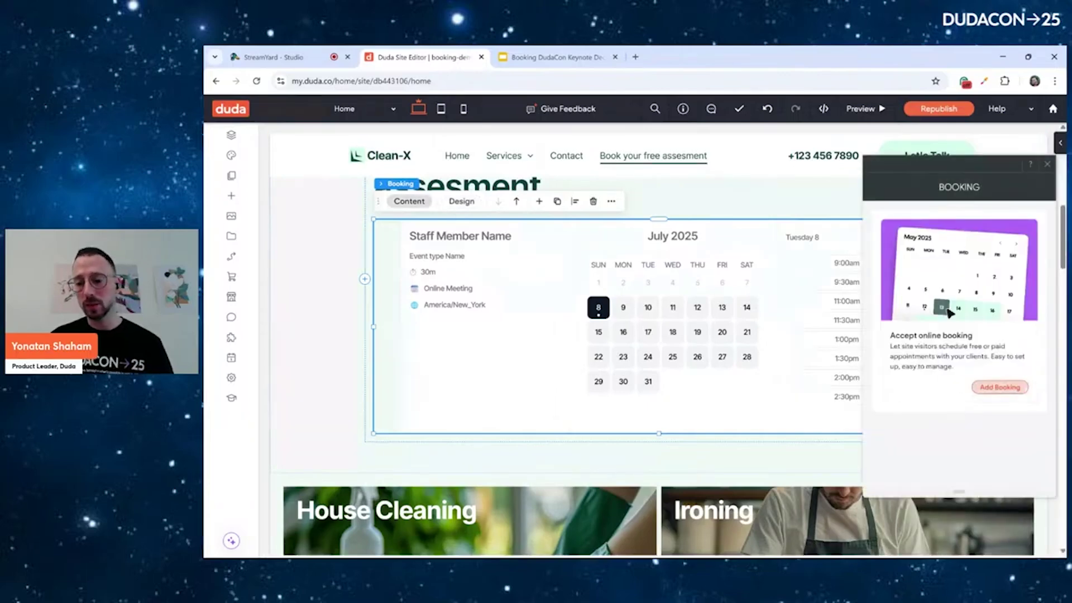
left_click(1000, 387)
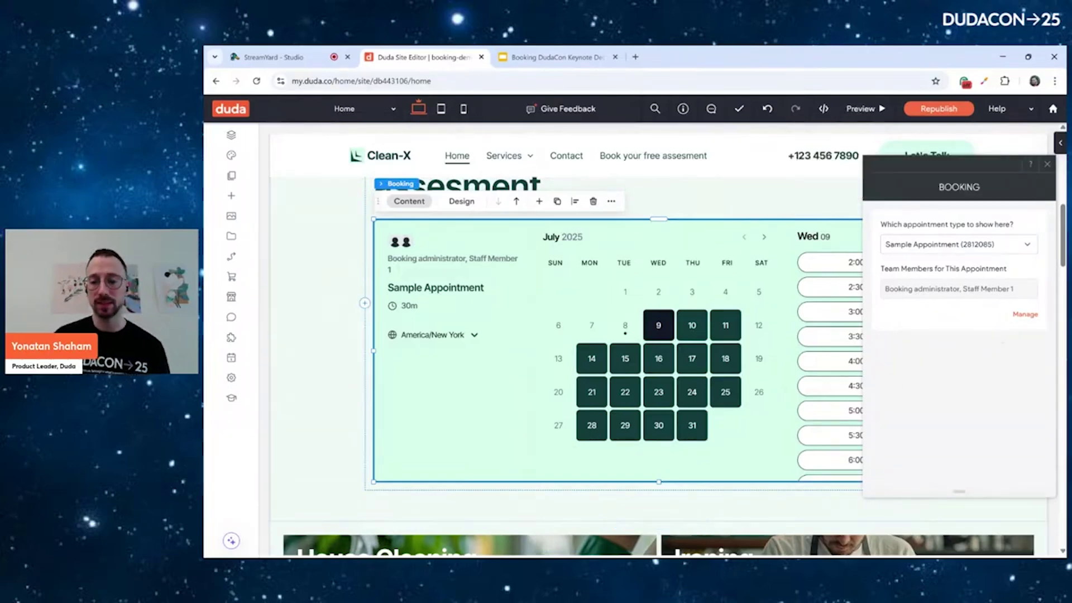
left_click(1025, 314)
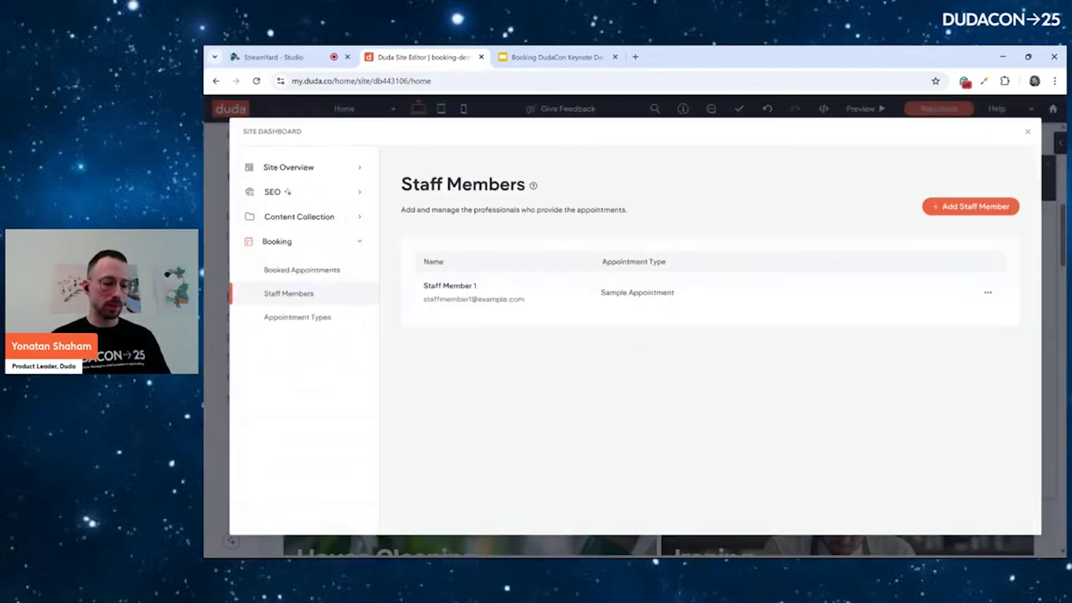
Replace placeholder Staff Member 1 with a connected client assigned to Sample Appointment, and save
left_click(450, 286)
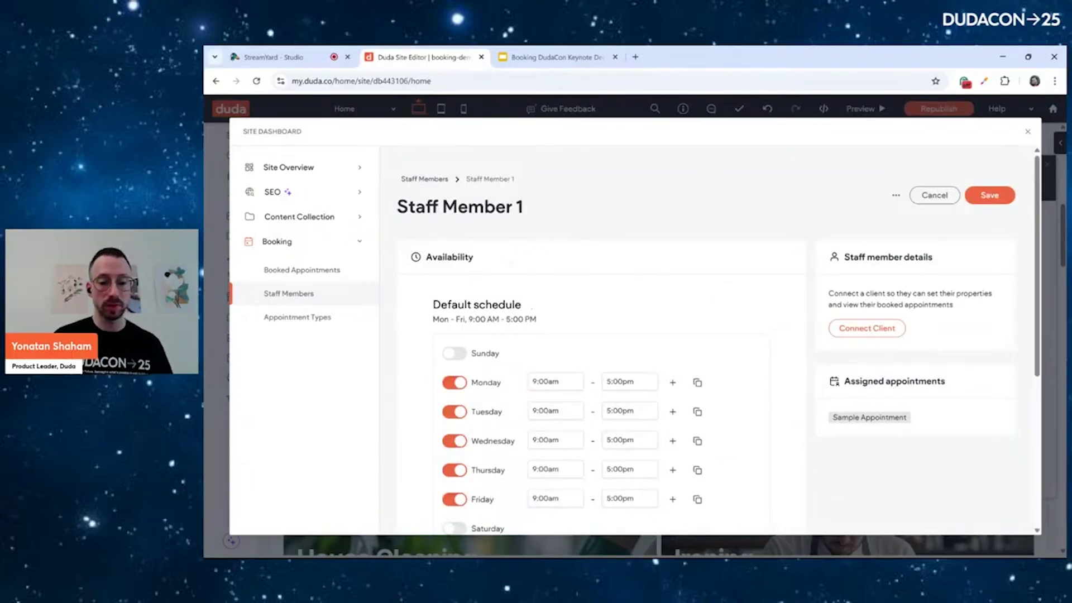
scroll(603, 335, "down", 3)
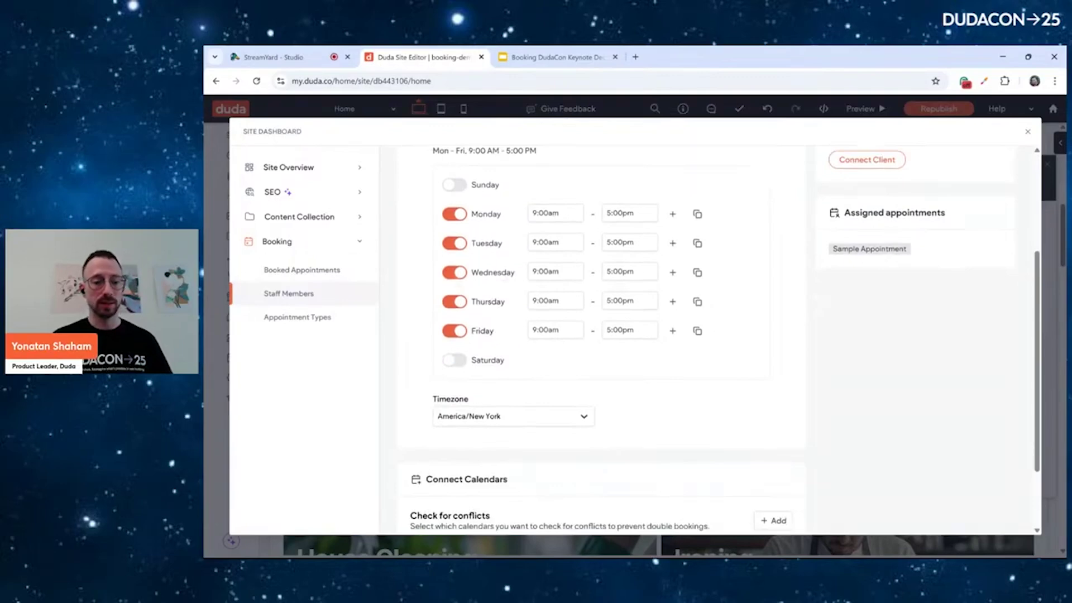
left_click(454, 273)
left_click(454, 273)
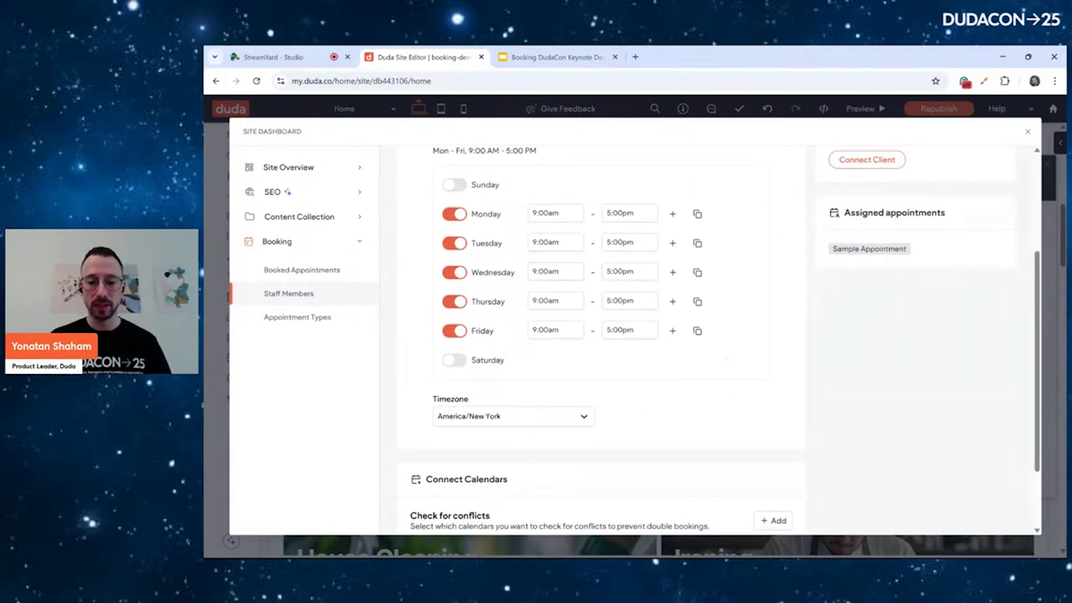
scroll(603, 335, "up", 2)
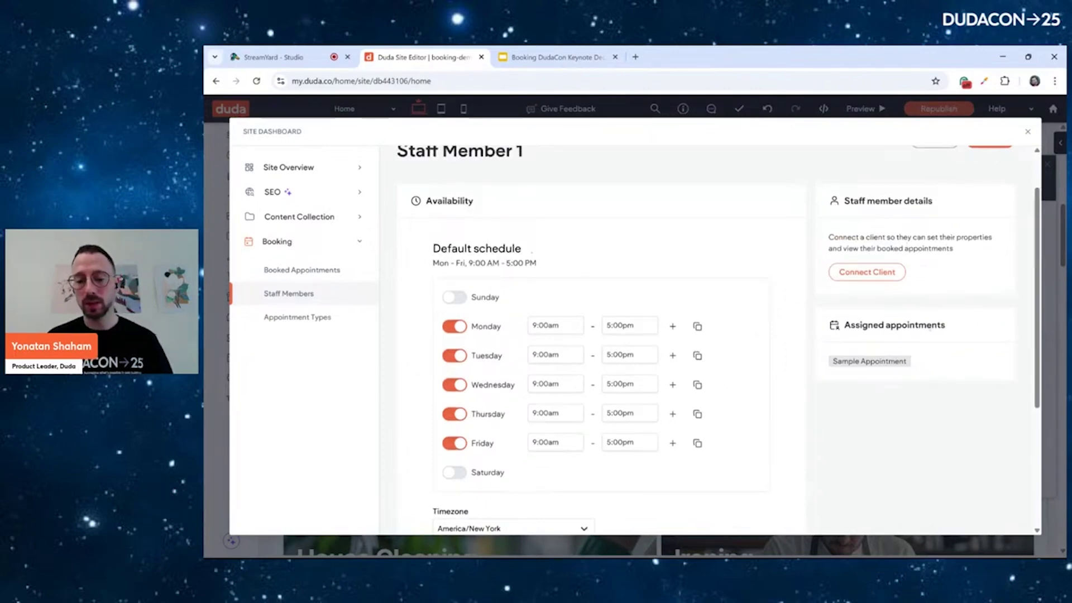
left_click(870, 271)
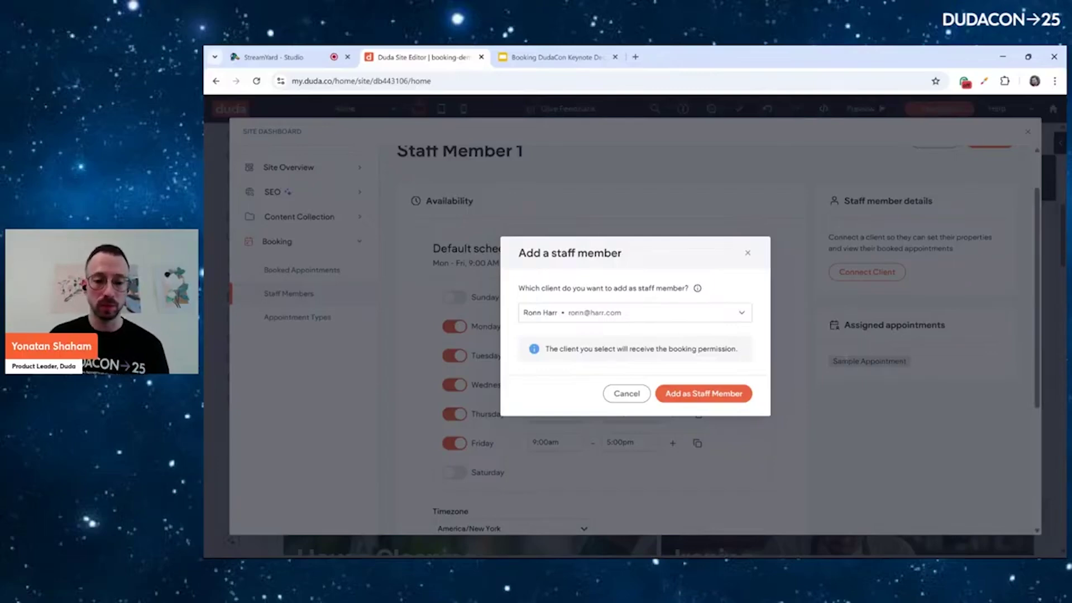
left_click(703, 394)
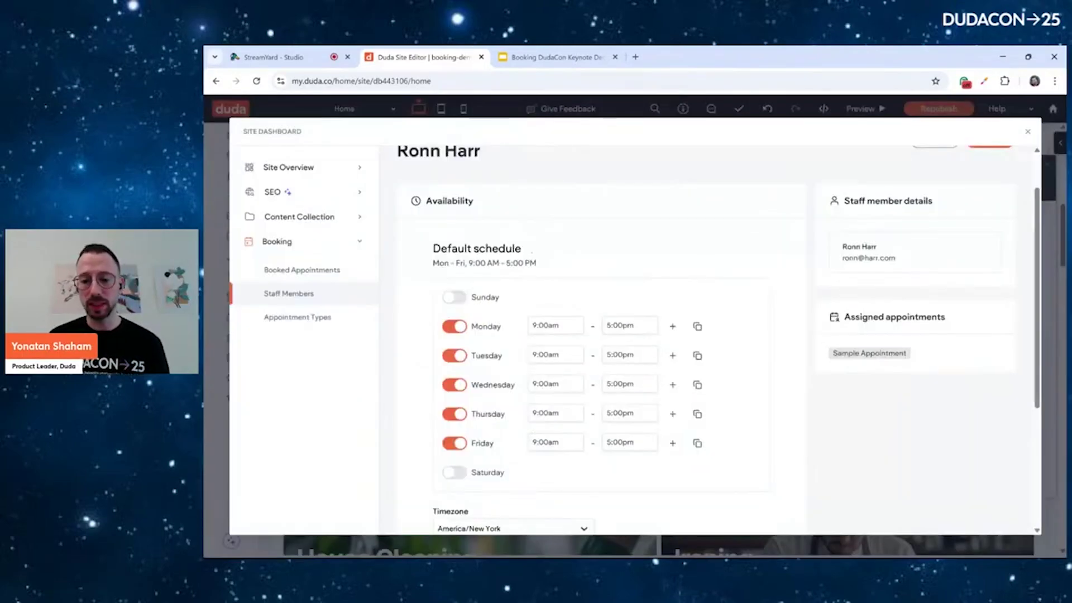
scroll(719, 325, "up", 1)
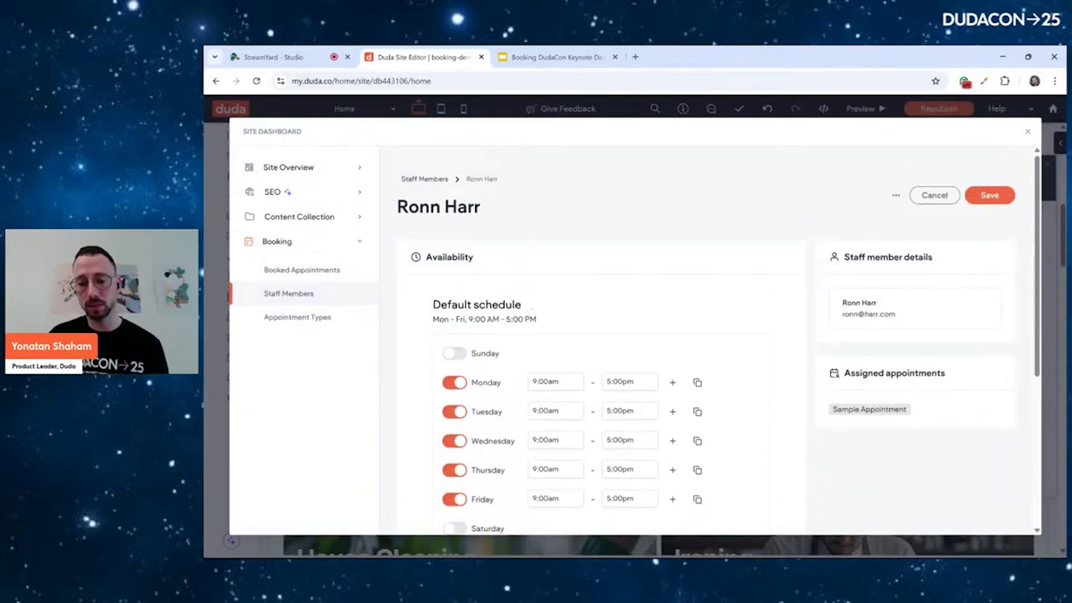
left_click(989, 195)
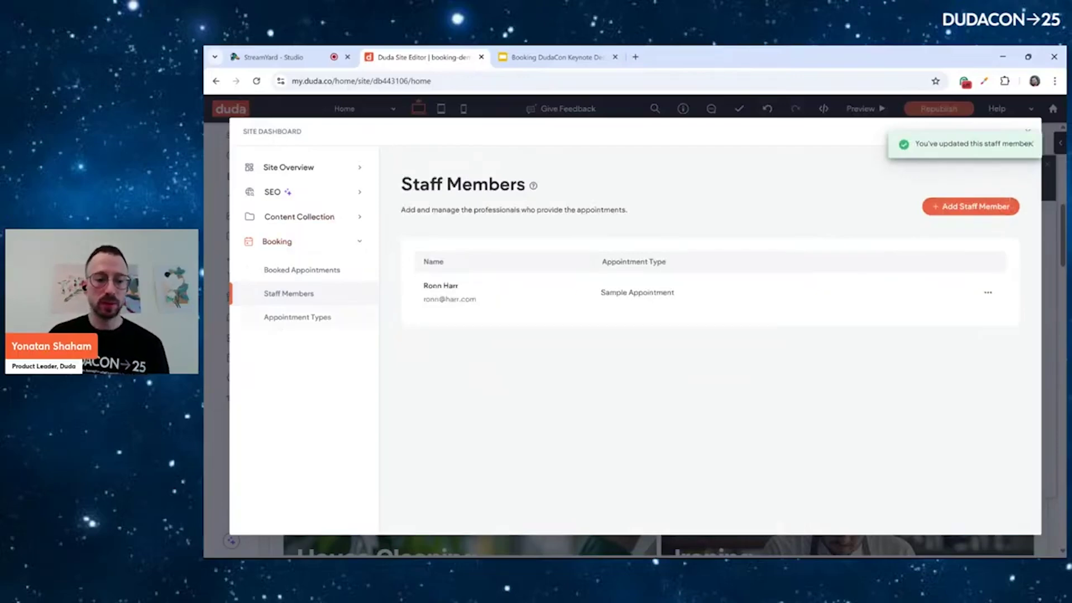
Rename the Sample Appointment type to 'Free assesment'
left_click(297, 316)
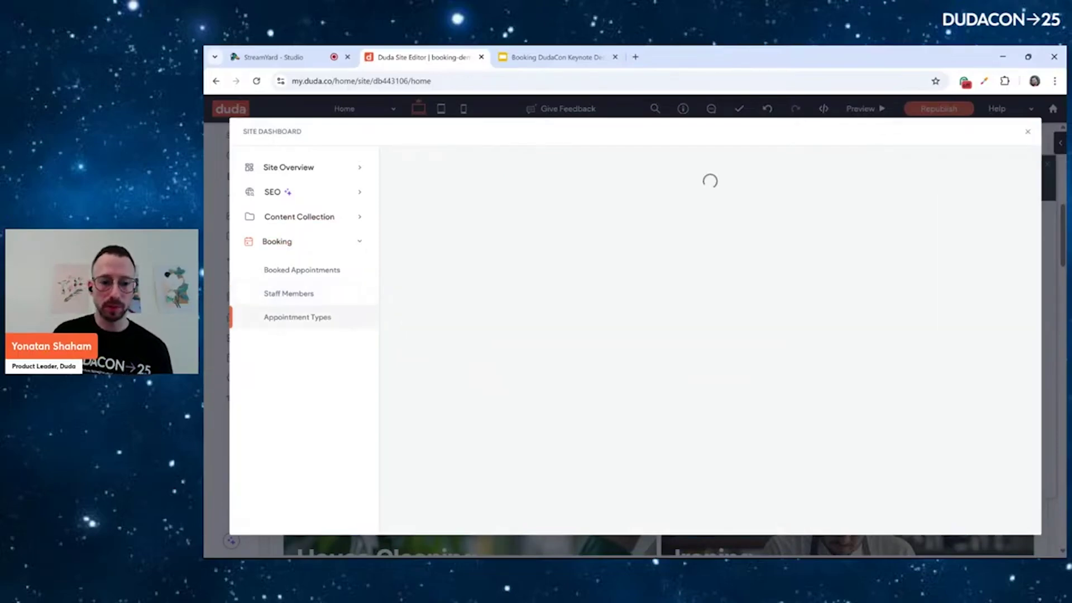
left_click(460, 291)
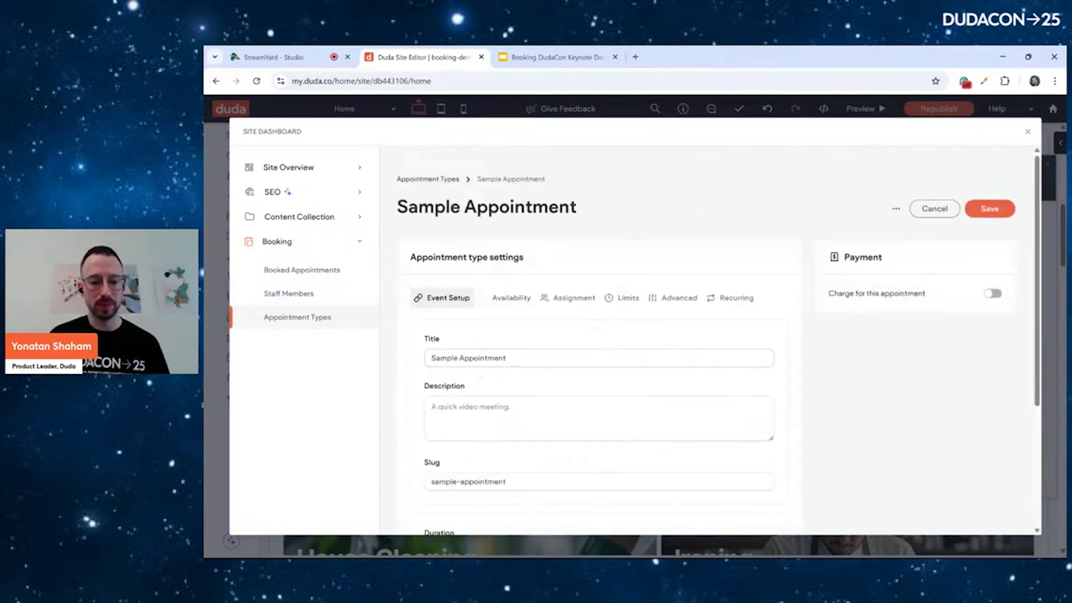
triple_click(485, 358)
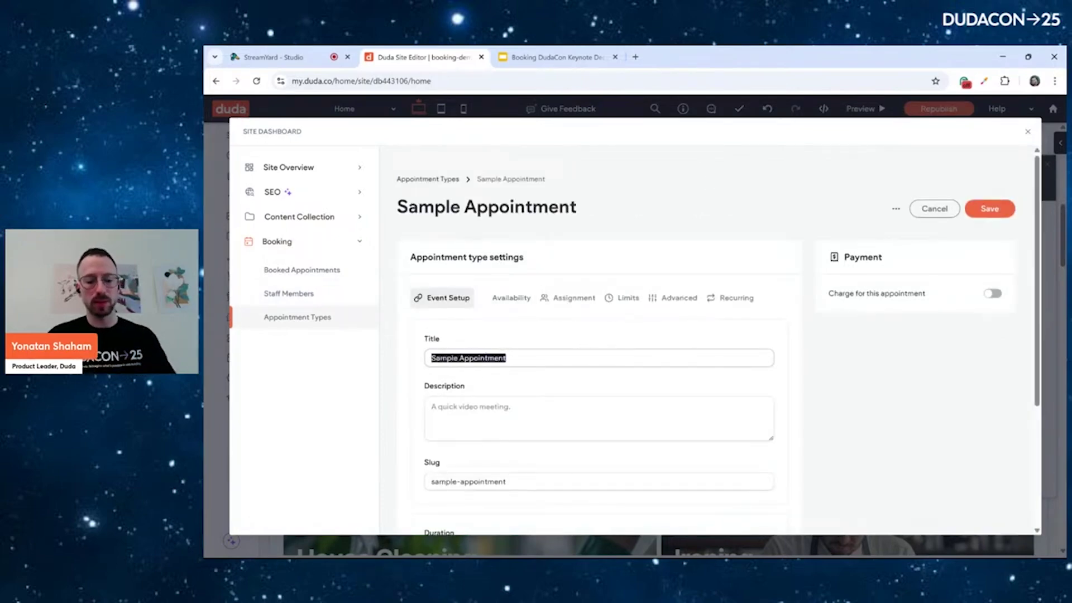
type("Free")
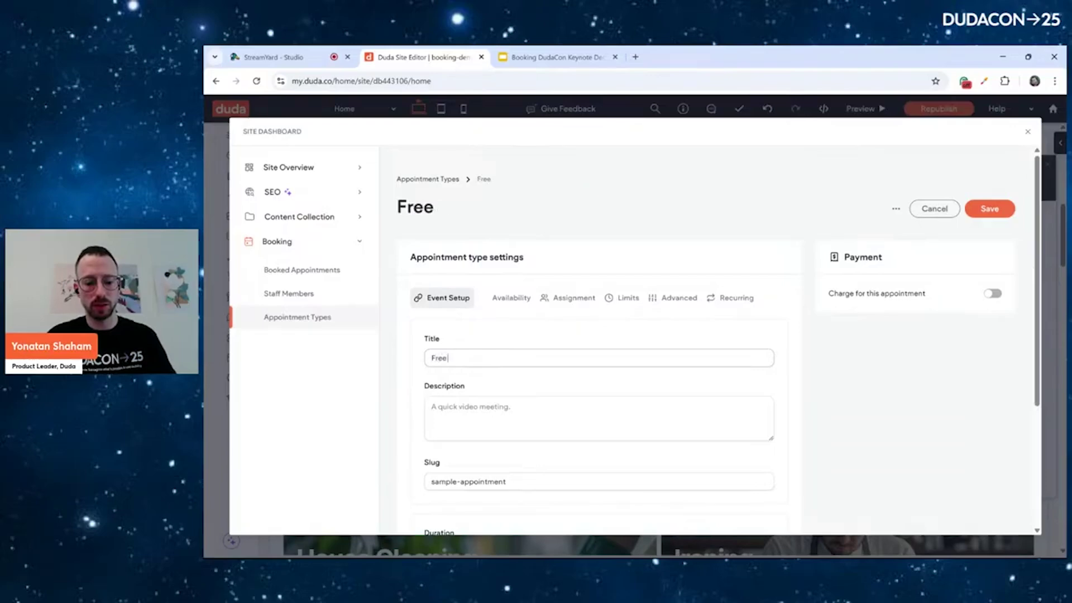
type(" assesmen")
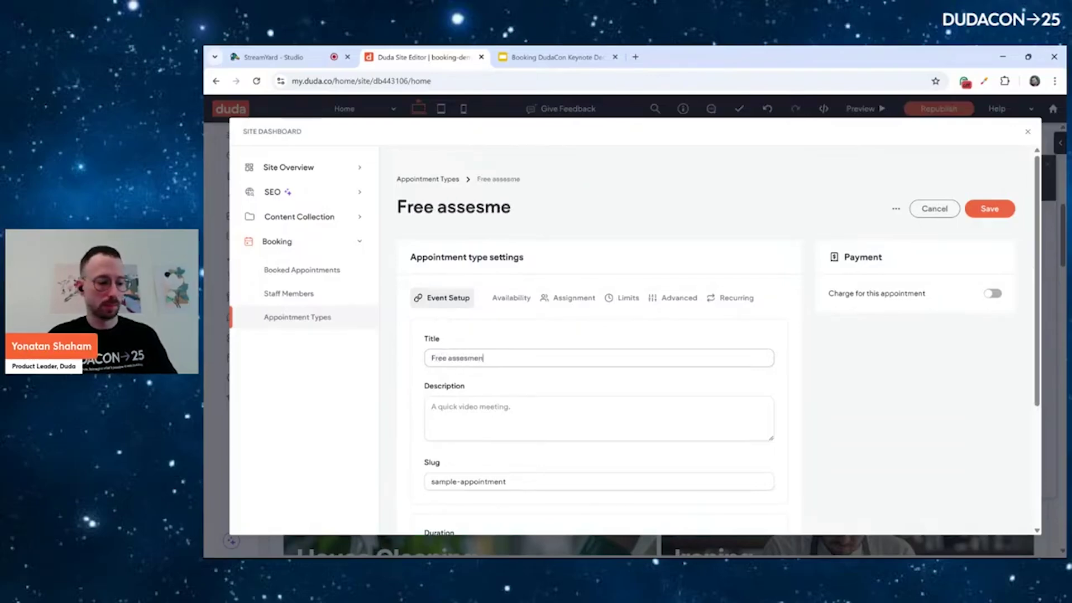
type("t")
Edit the appointment slug and set its location to custom attendee location
scroll(519, 314, "down", 3)
left_click(520, 314)
triple_click(520, 313)
scroll(520, 314, "down", 1)
left_click(481, 373)
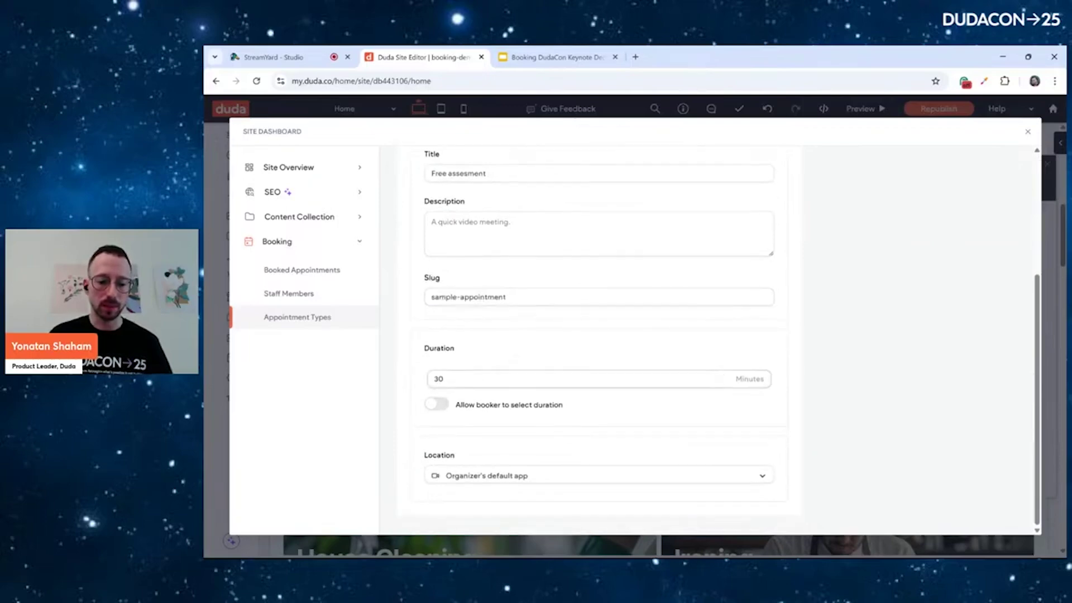
left_click(558, 475)
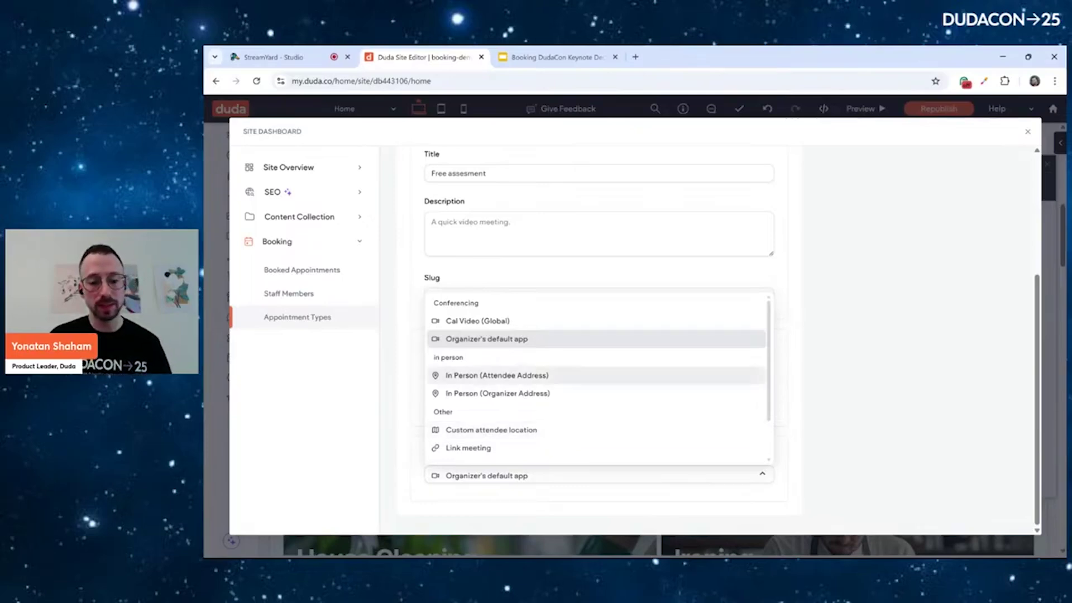
left_click(492, 429)
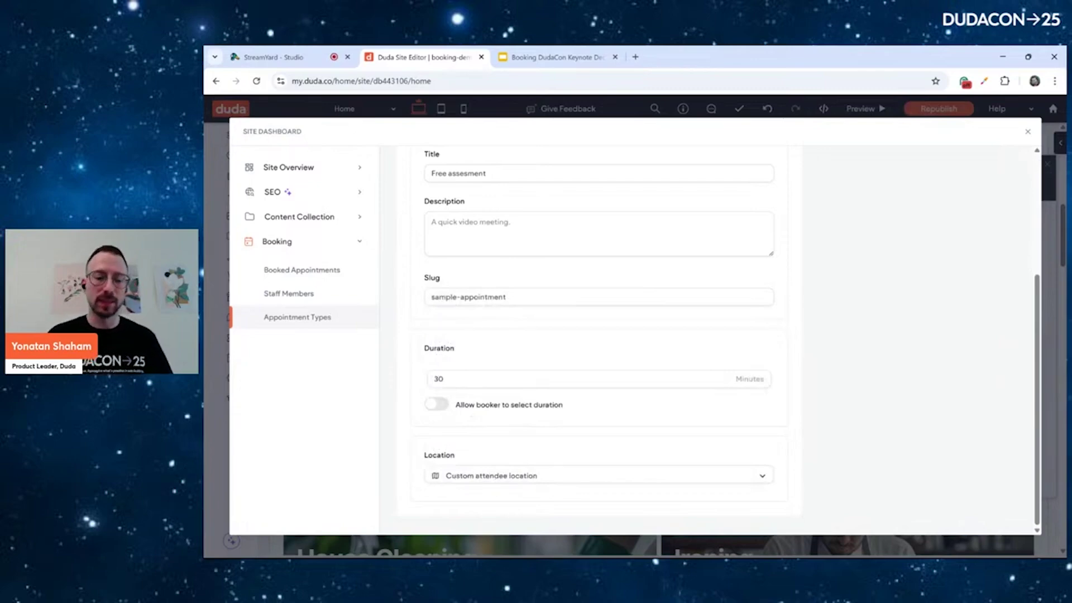
Keep 'Charge for this appointment' turned off so it stays free, and save
scroll(706, 358, "up", 3)
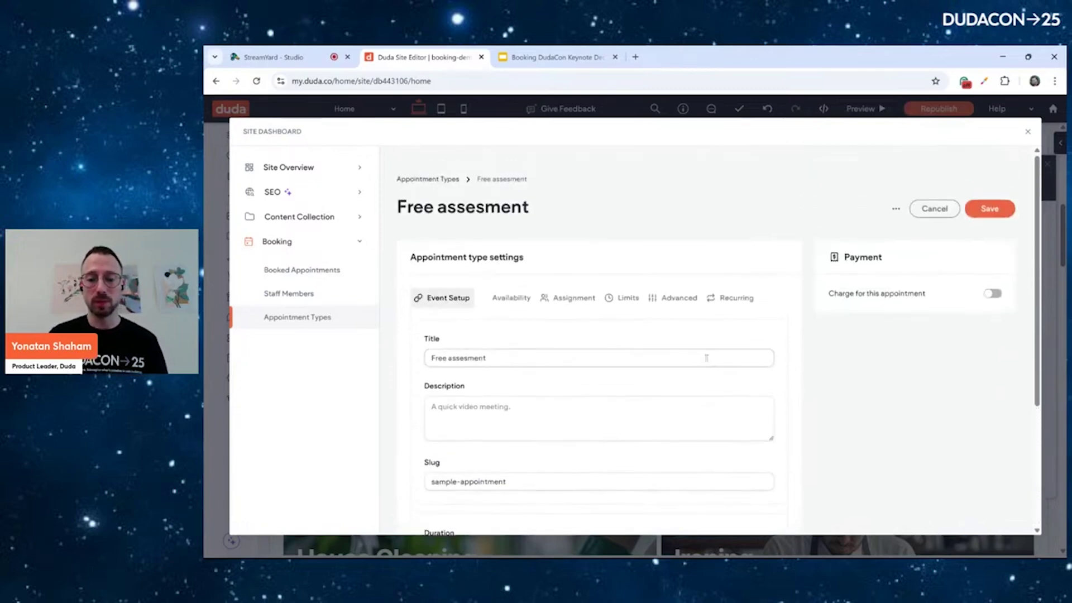
scroll(599, 358, "down", 1)
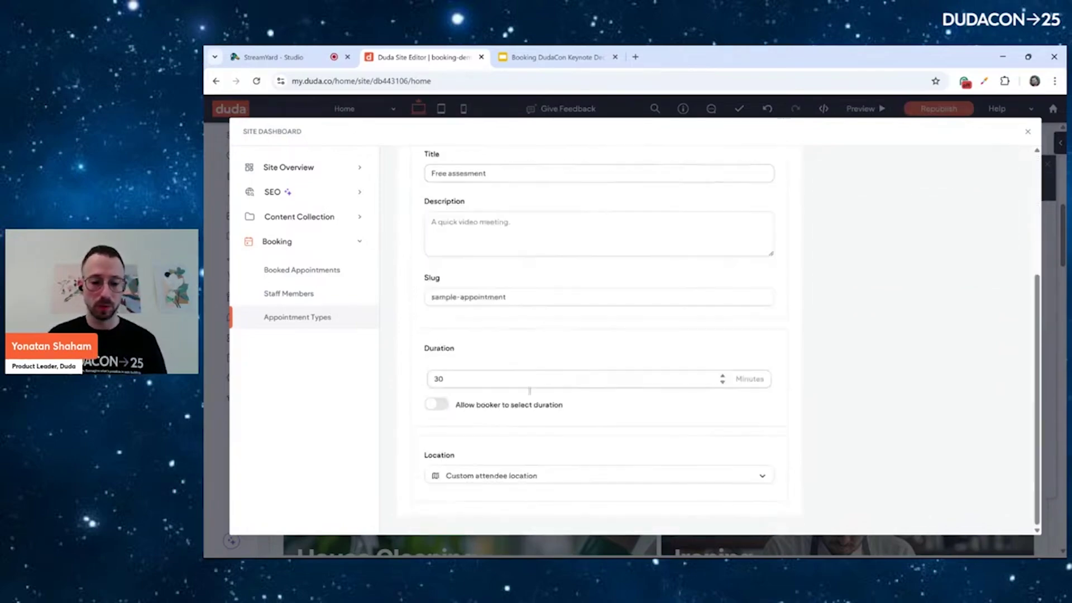
scroll(580, 457, "up", 4)
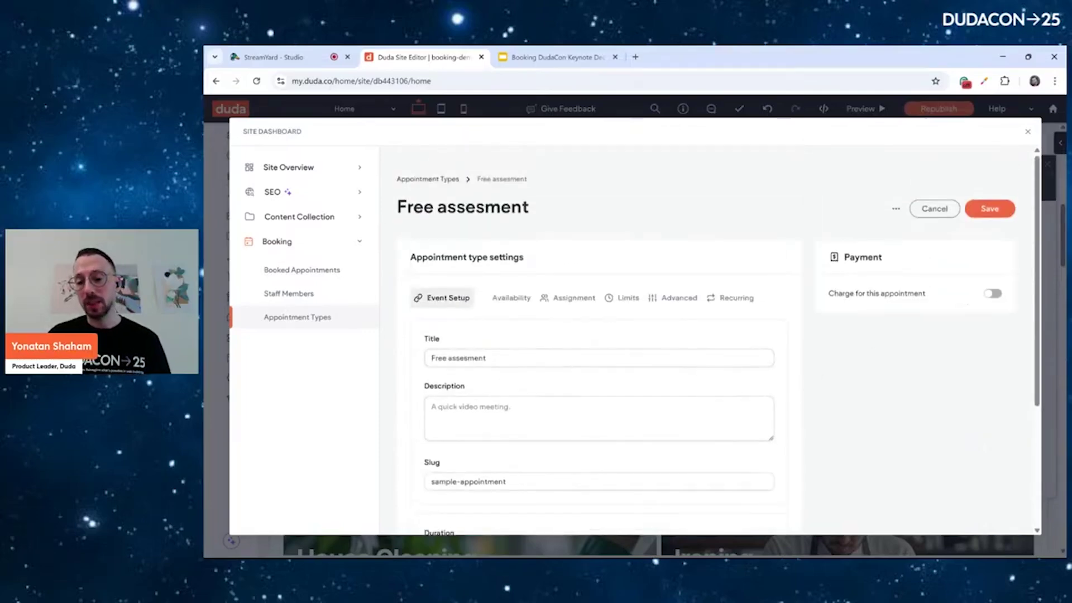
left_click(993, 293)
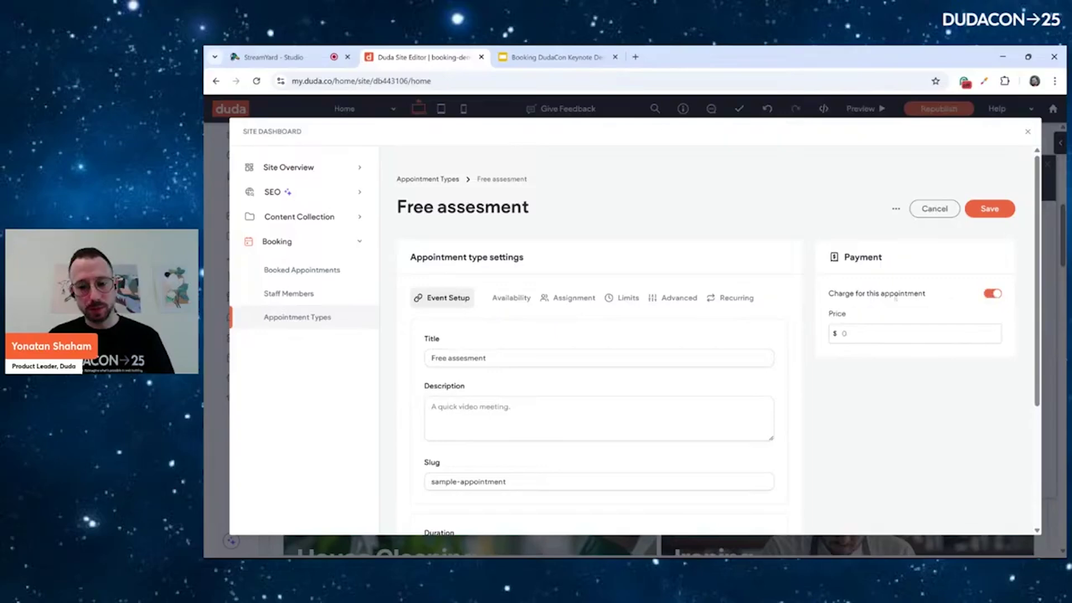
left_click(992, 293)
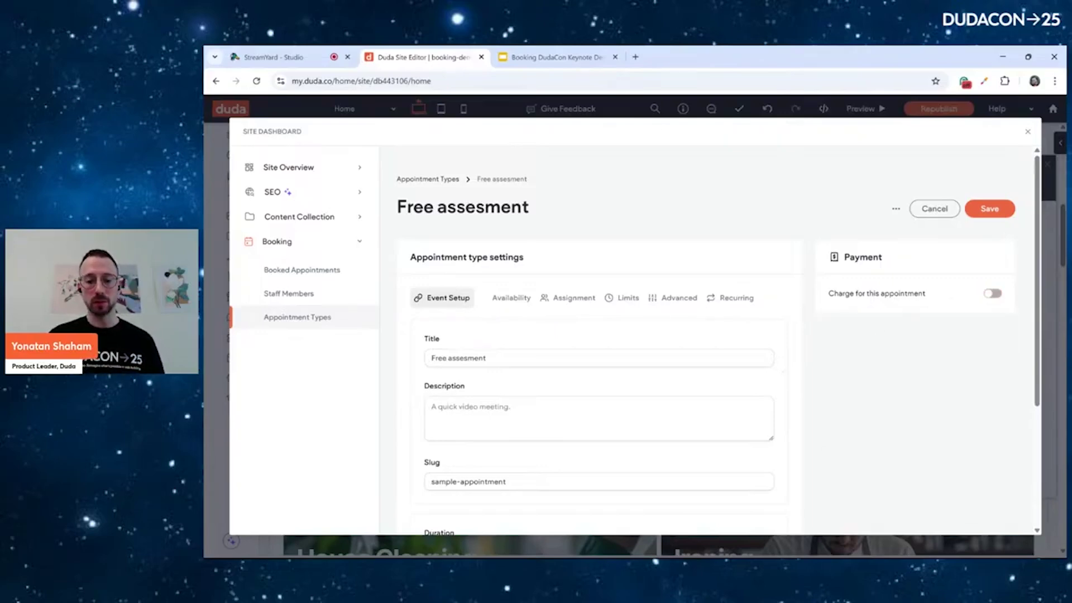
left_click(989, 209)
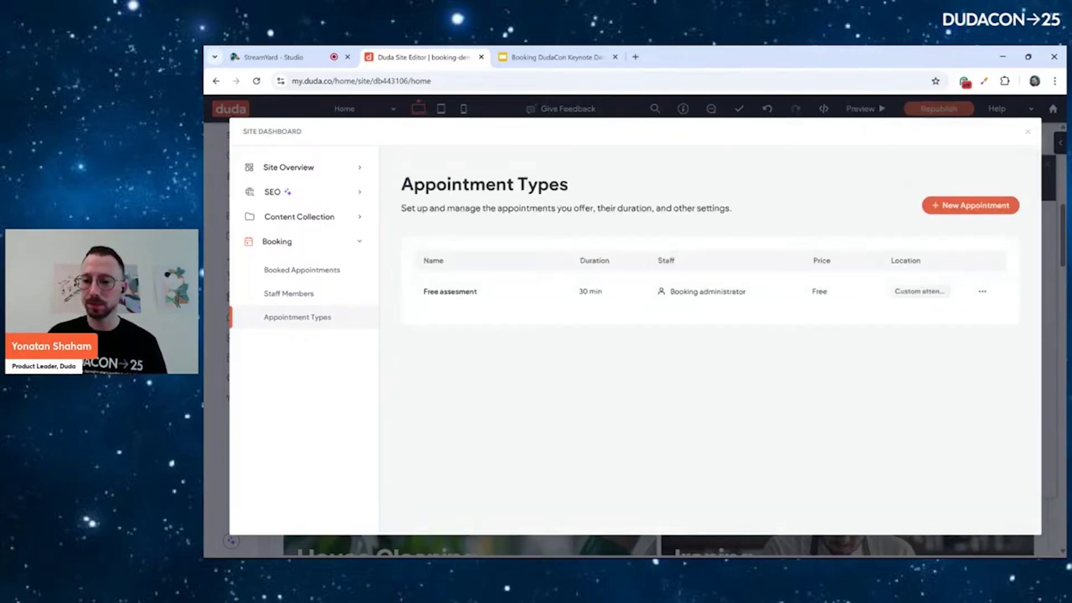
Close the dashboard, preview the Basic style on the booking widget, then keep Site Theme
key("Escape")
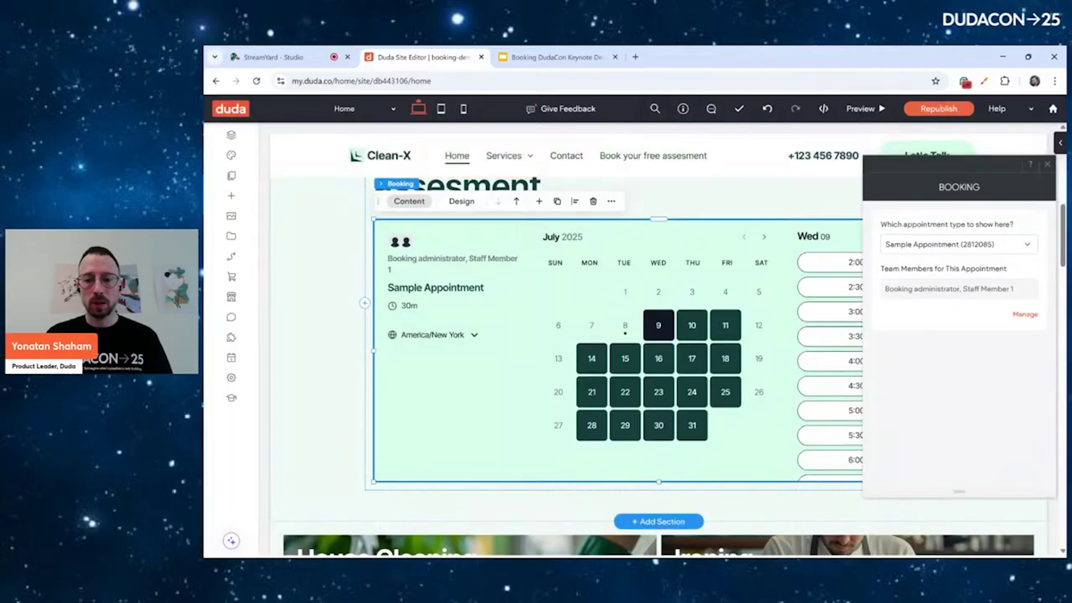
left_click(1047, 165)
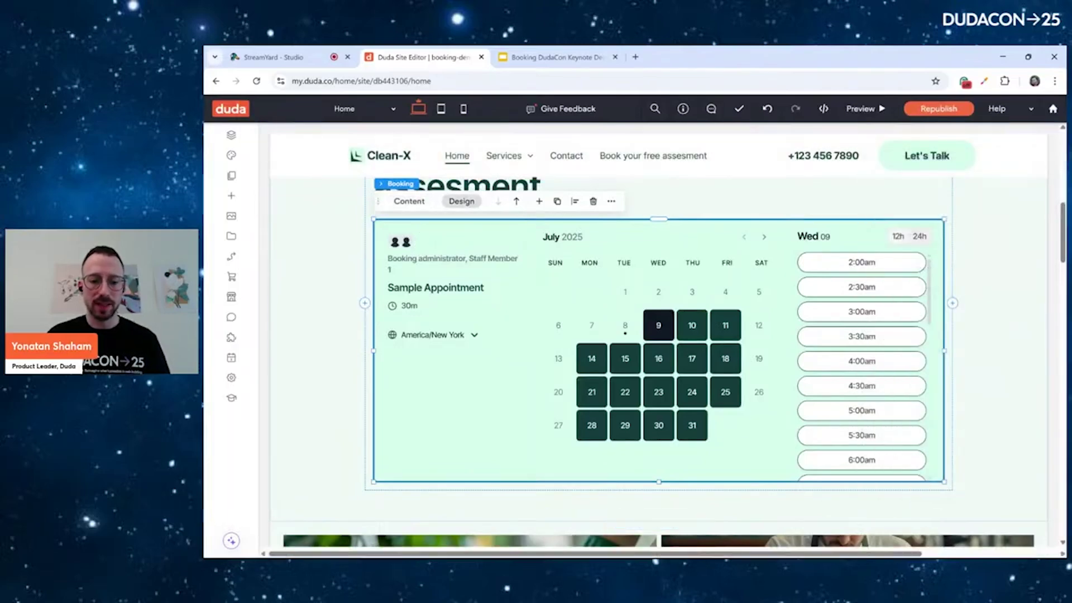
left_click(461, 201)
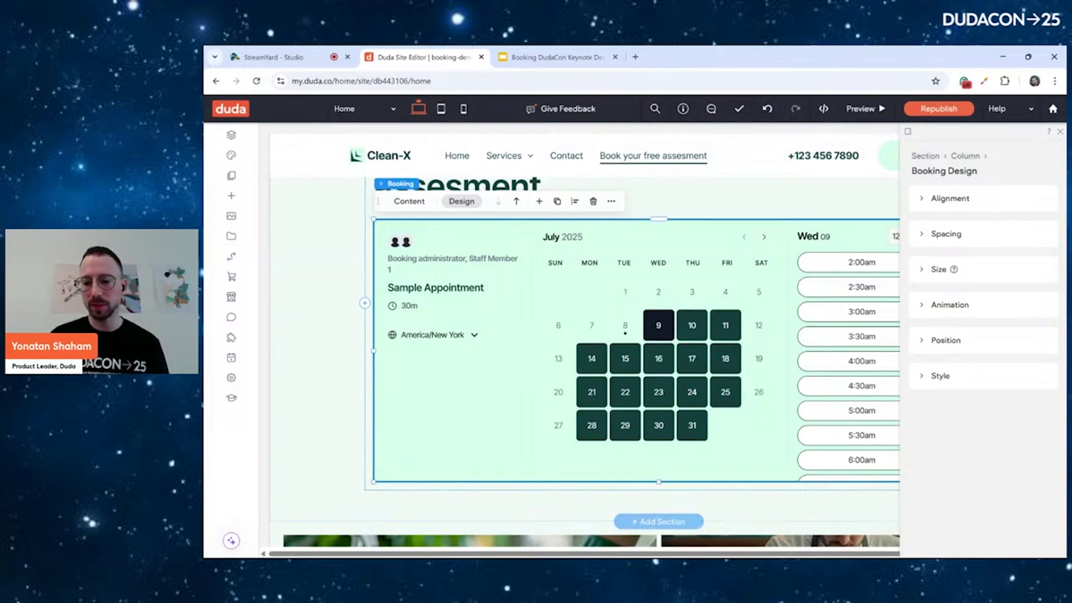
left_click(940, 376)
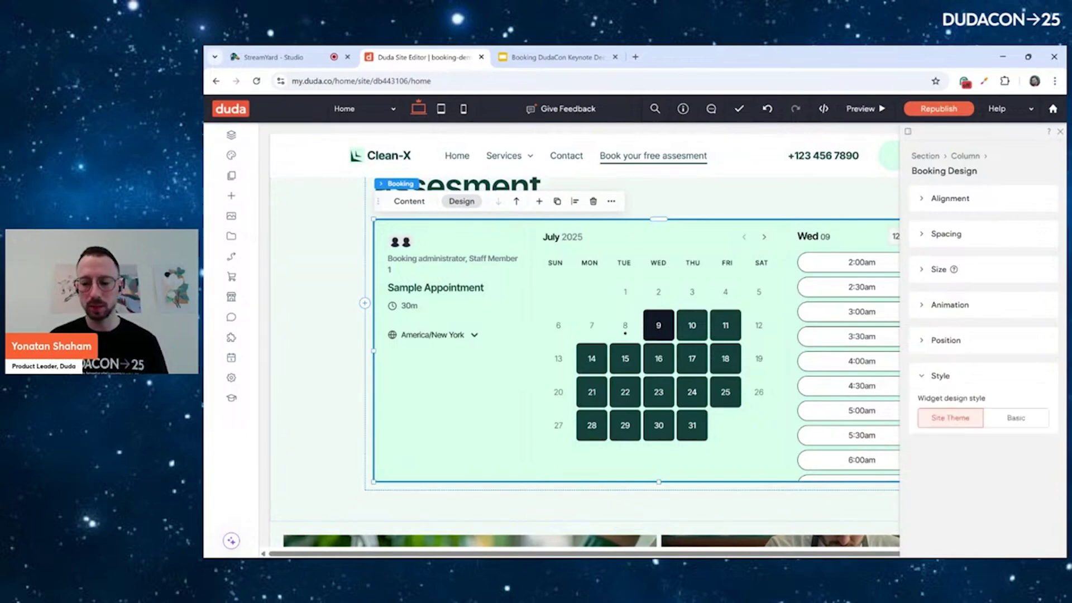
left_click(1016, 417)
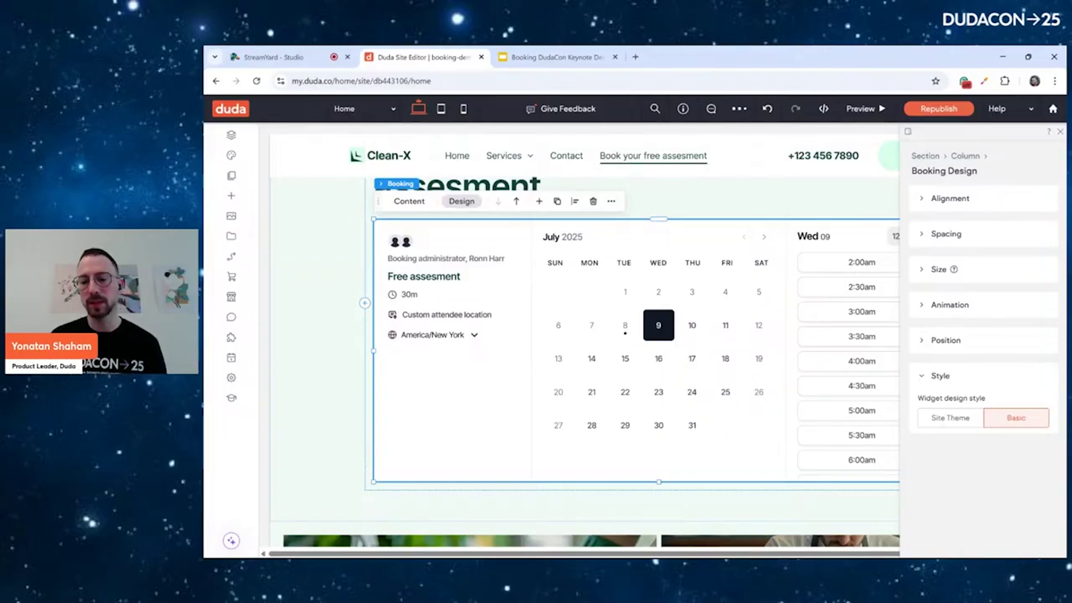
left_click(950, 418)
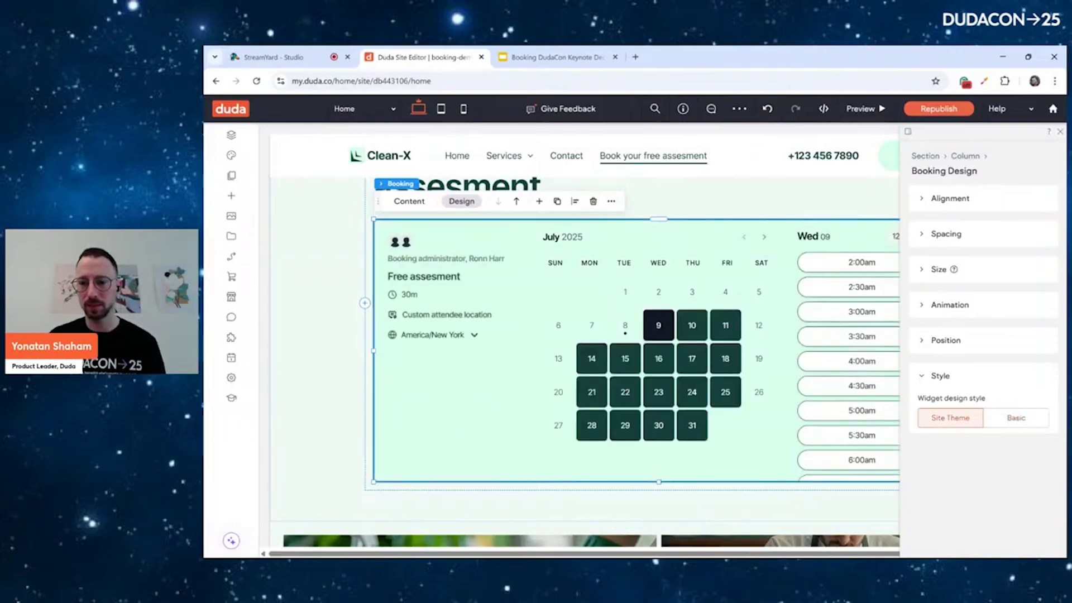
Republish the Clean-X site and open the live site in a new tab
key("Escape")
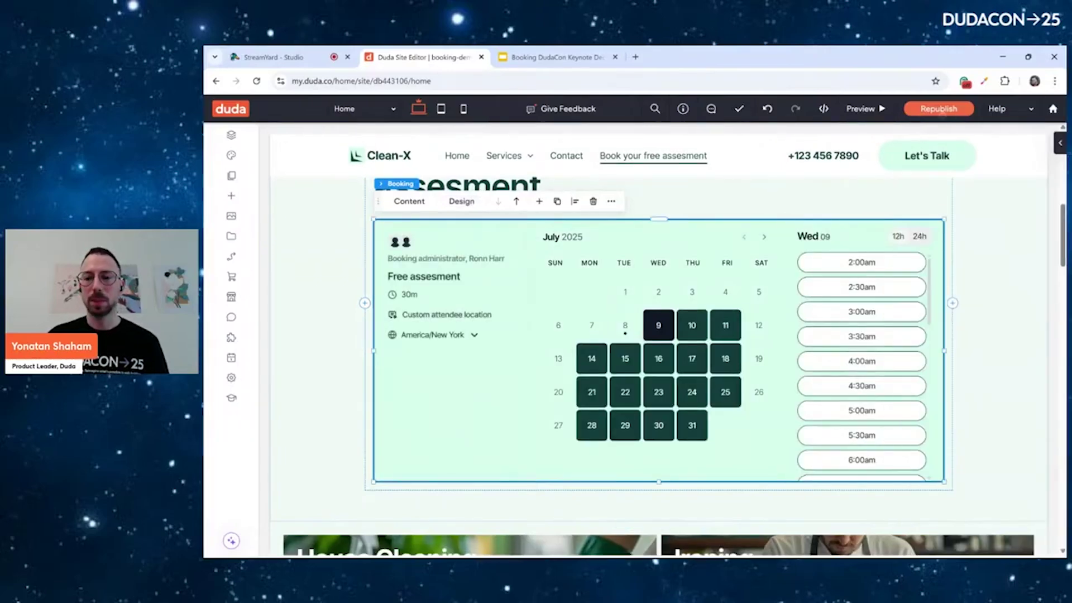
left_click(938, 109)
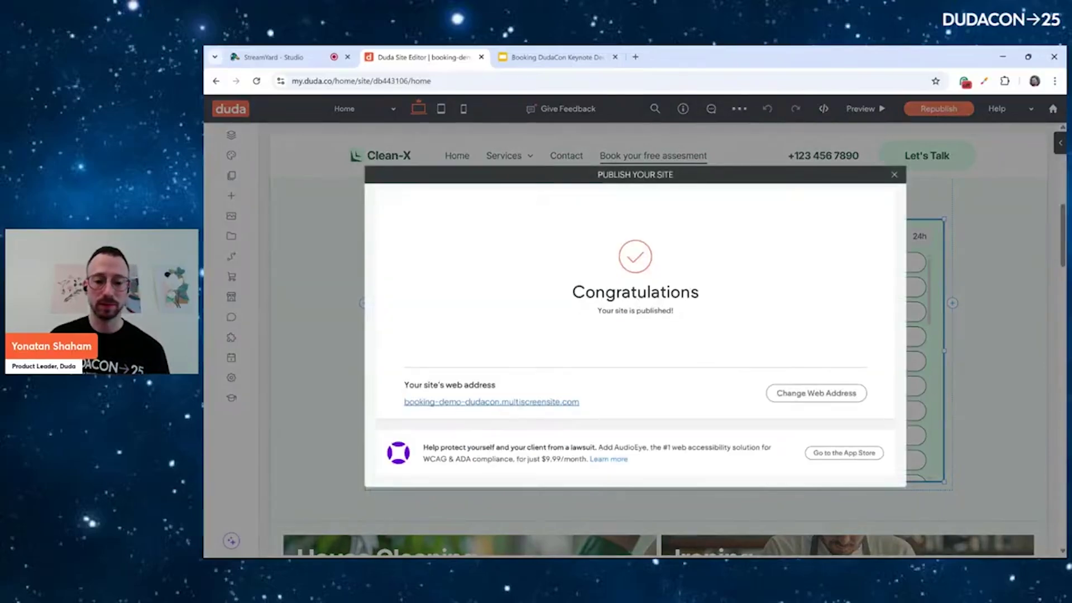
left_click(492, 402)
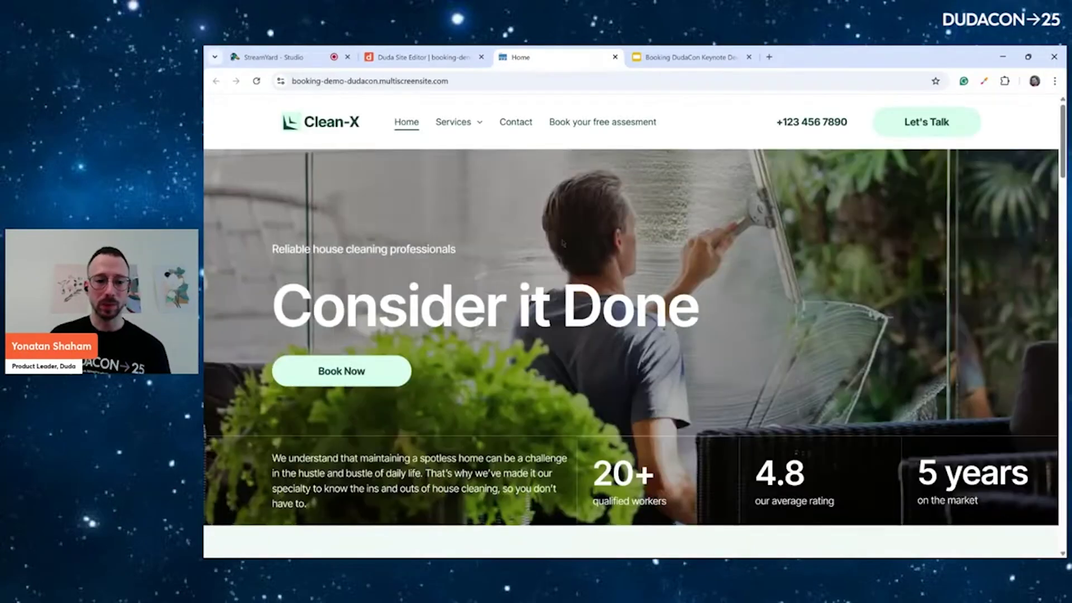
Pick Monday, July 14 at the 9:30am slot for the free assessment
scroll(563, 244, "down", 8)
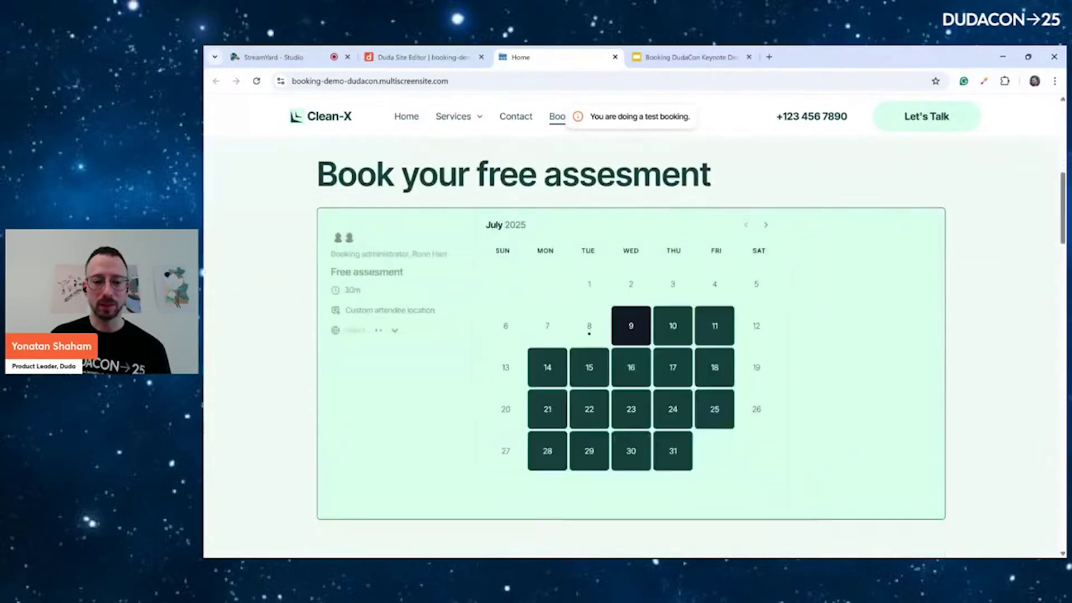
left_click(546, 370)
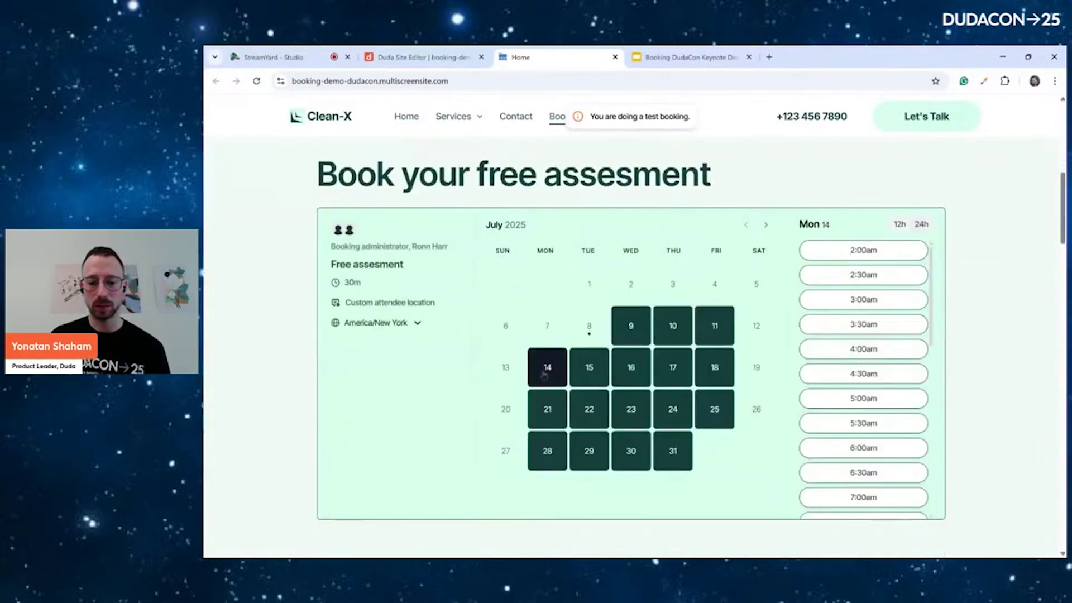
scroll(865, 399, "down", 4)
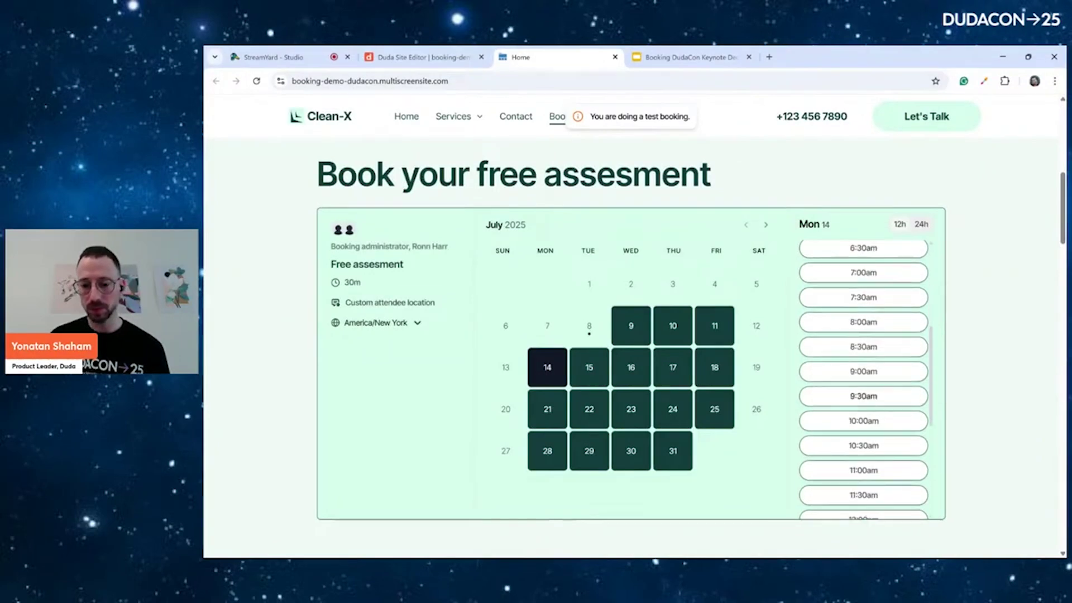
left_click(863, 398)
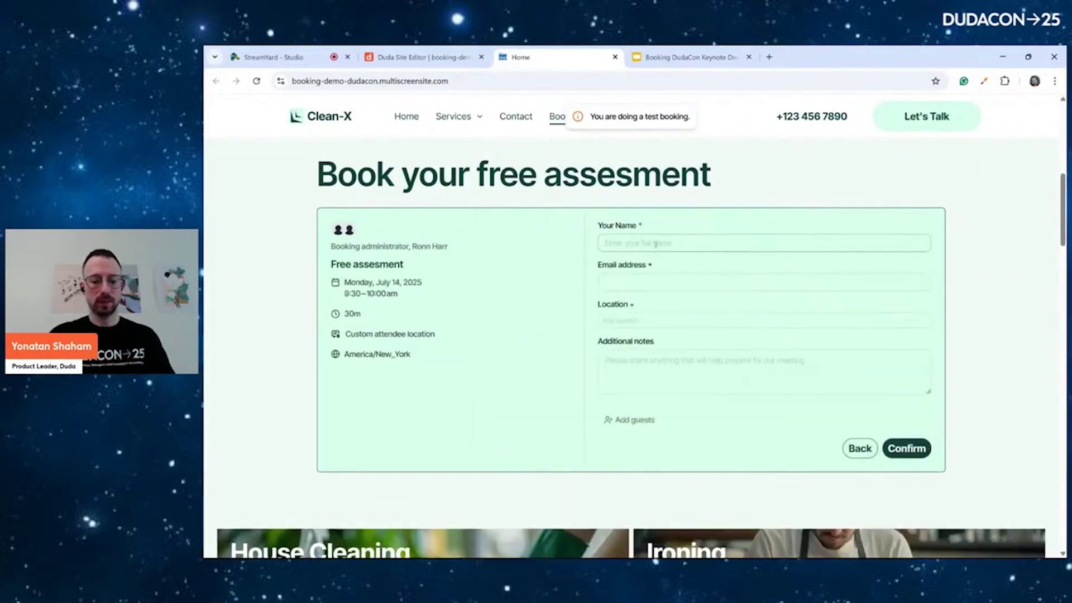
Fill in the attendee's name, e-mail and location, then confirm the test booking
left_click(656, 244)
type("Mr Per")
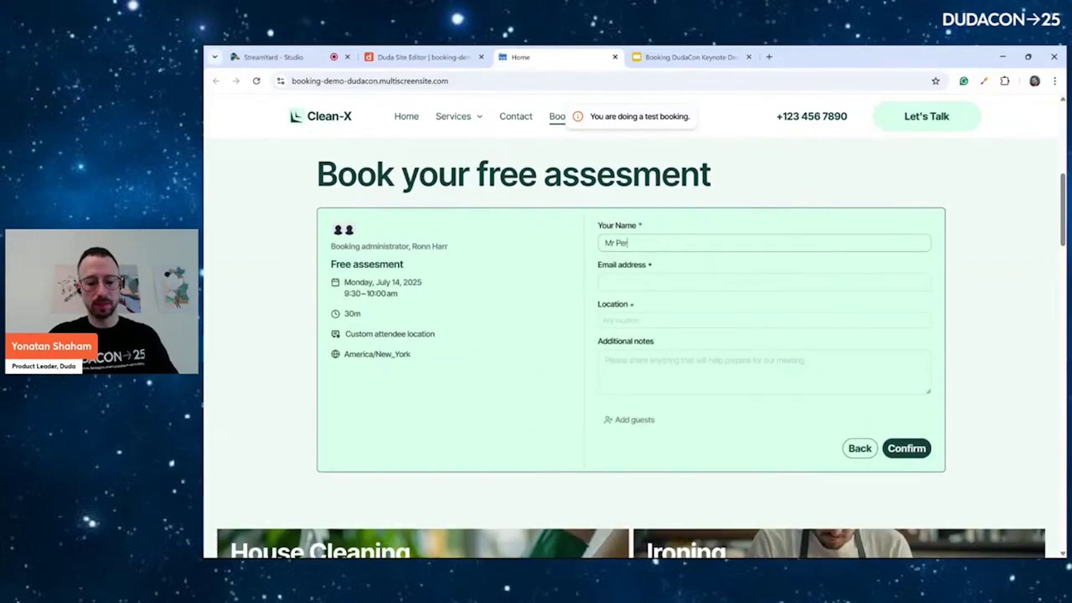
type("son")
left_click(656, 282)
type("mr")
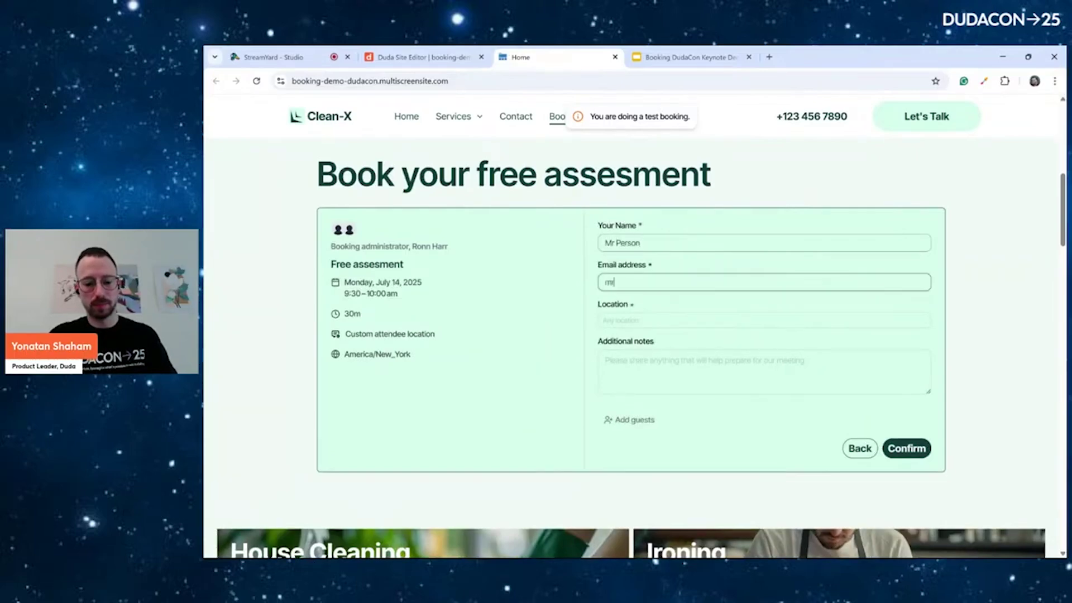
type("@person.c")
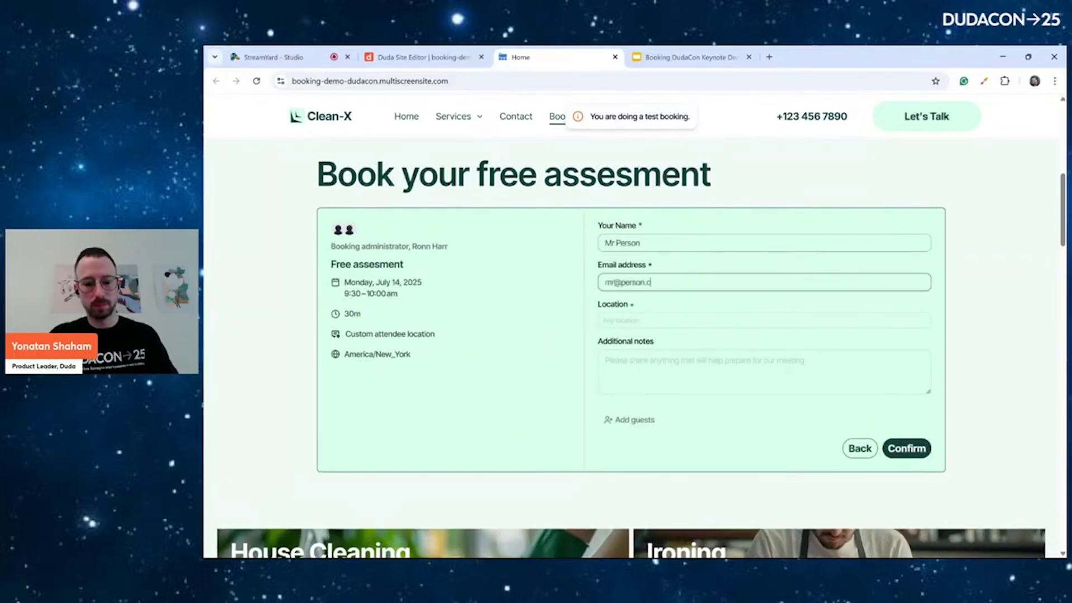
type("om")
left_click(656, 320)
type("444")
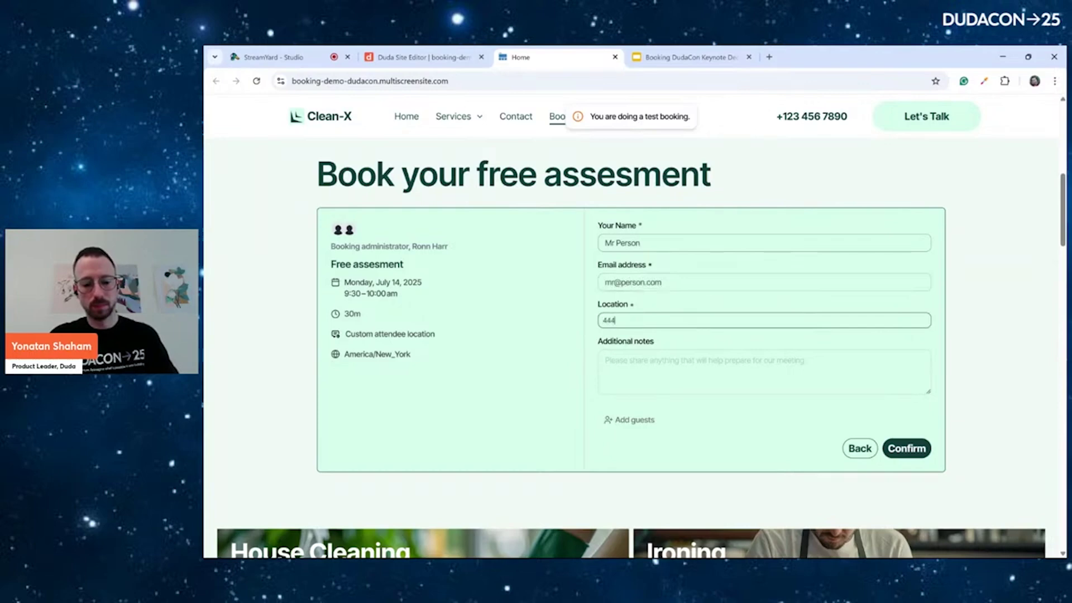
type(" Union")
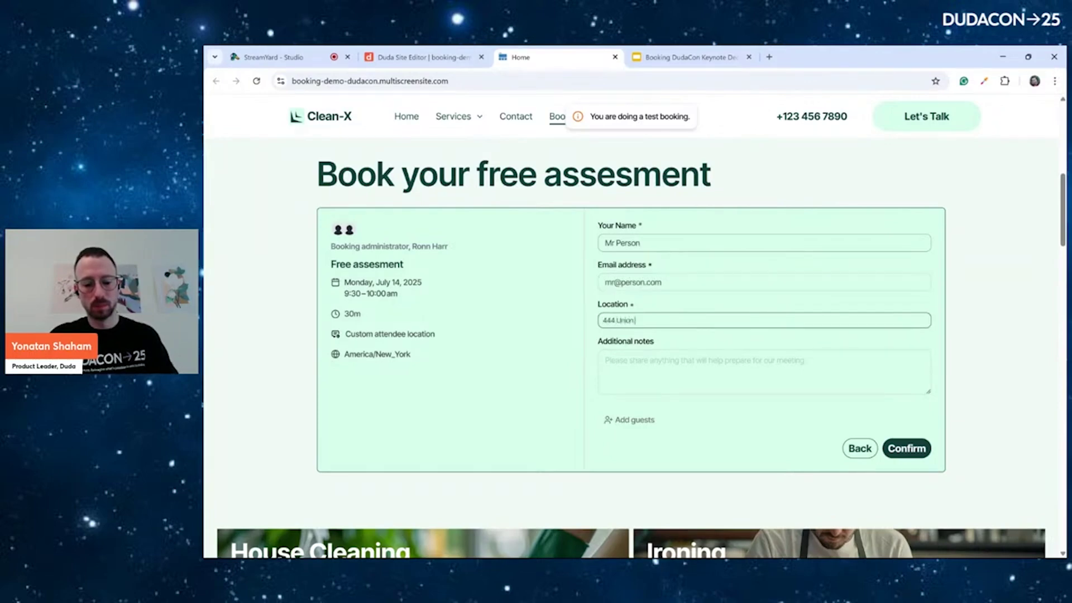
type(" road")
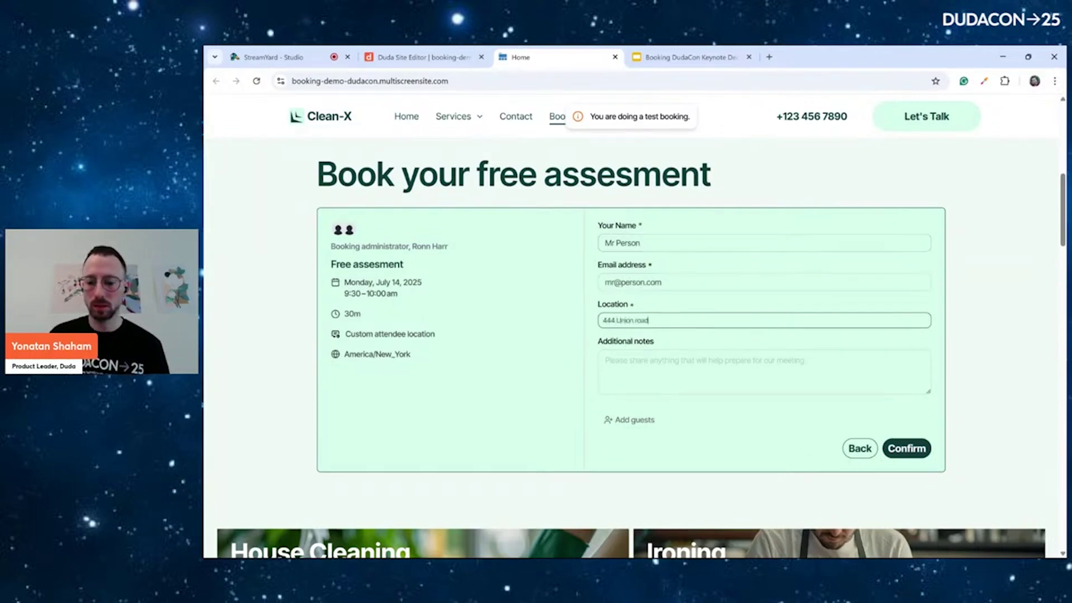
left_click(890, 450)
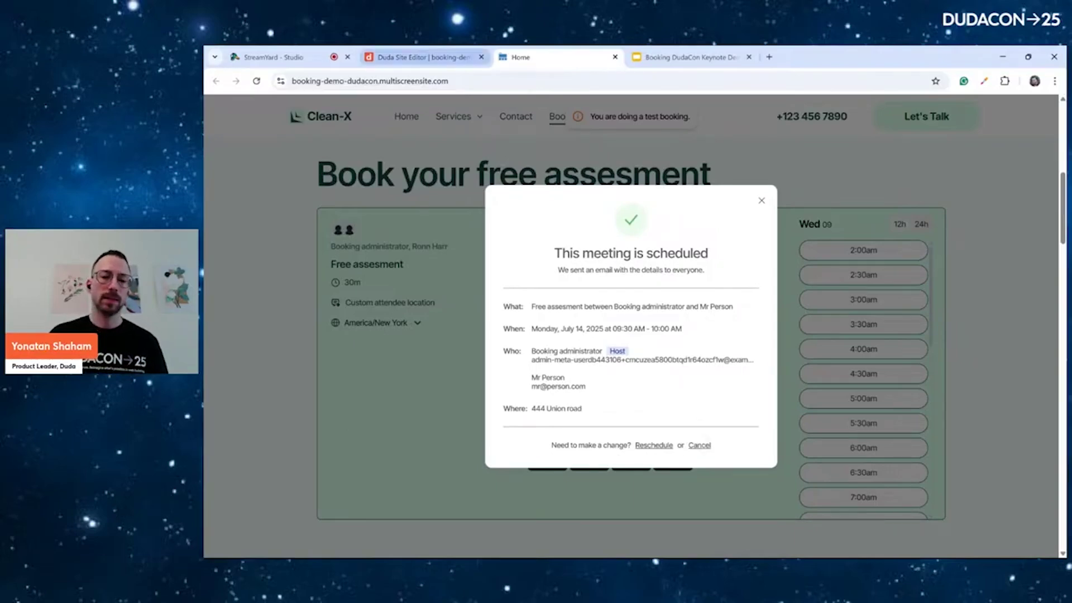
Back in the site editor, dismiss the publish dialog and open Booking's Appointment Types list
left_click(419, 57)
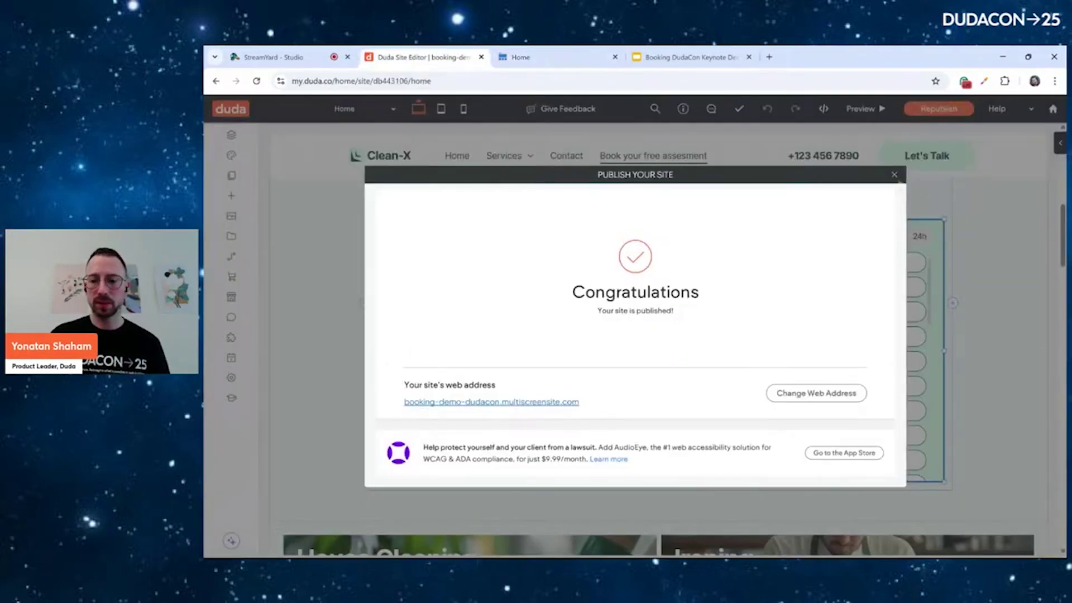
left_click(894, 174)
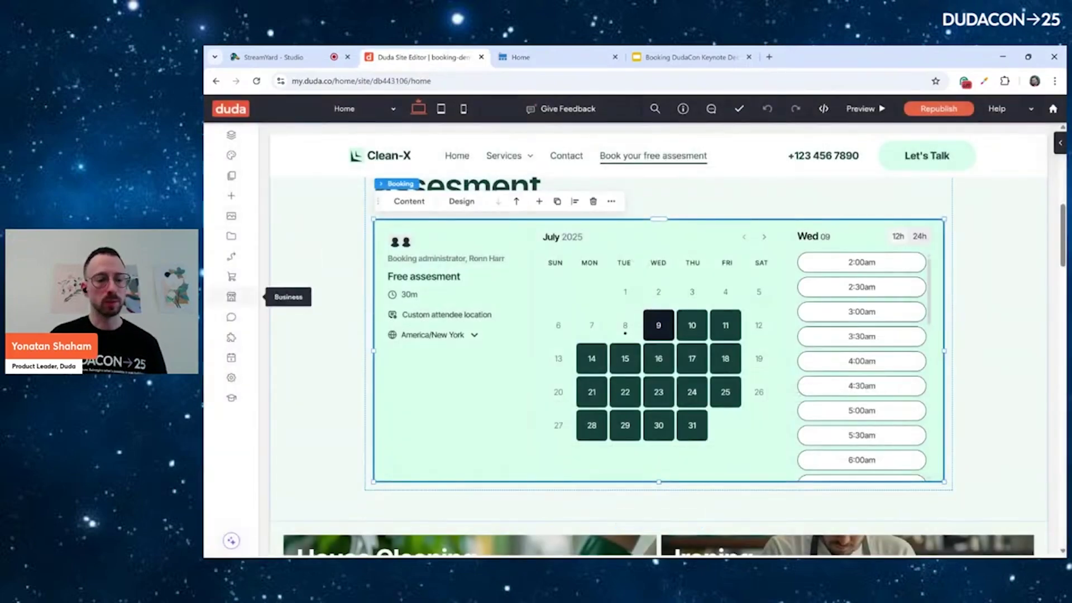
left_click(232, 297)
left_click(284, 195)
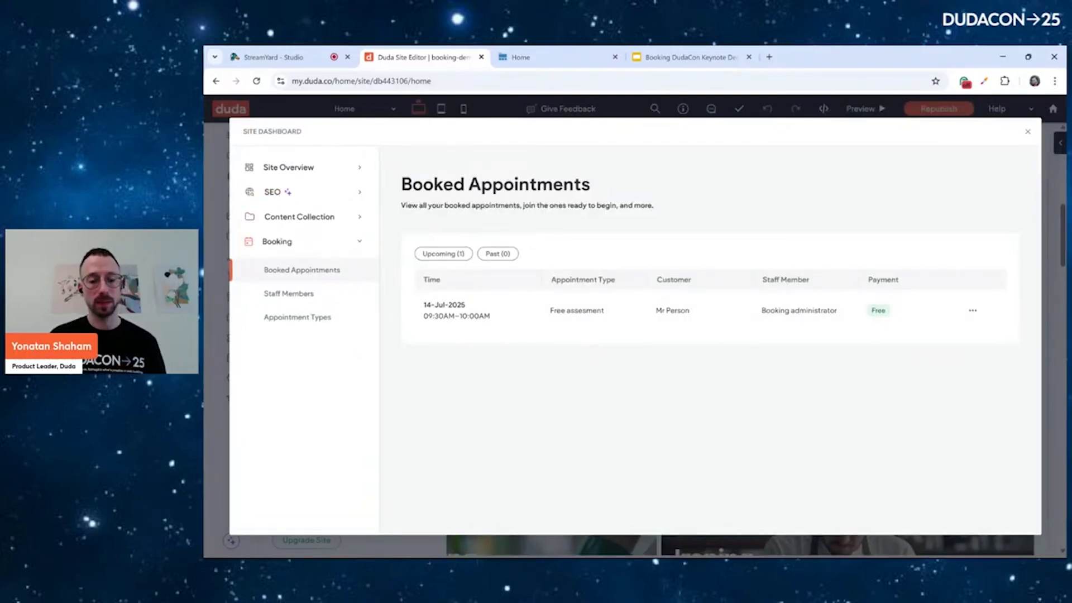
left_click(297, 317)
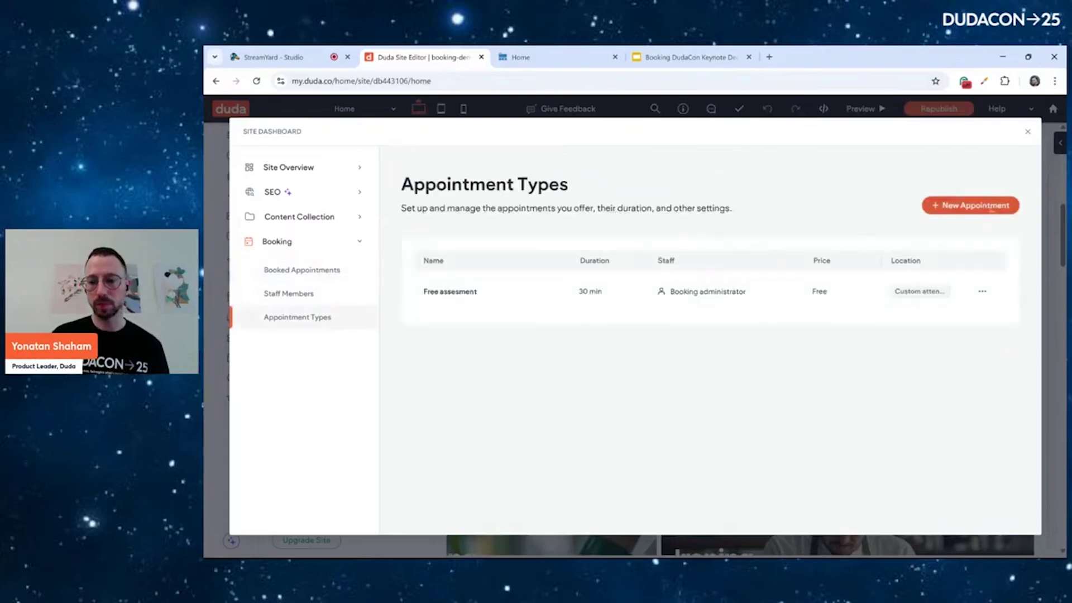
Create a new 'Deep Cleaning' appointment type lasting 180 minutes
left_click(991, 209)
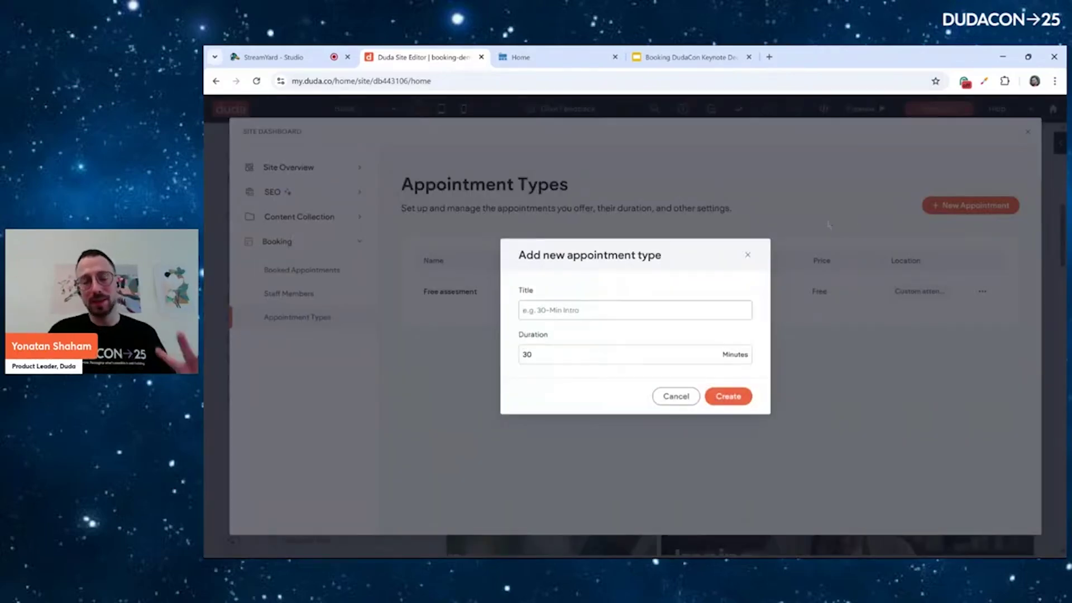
type("Deep Cleaning")
key("Tab")
type("180")
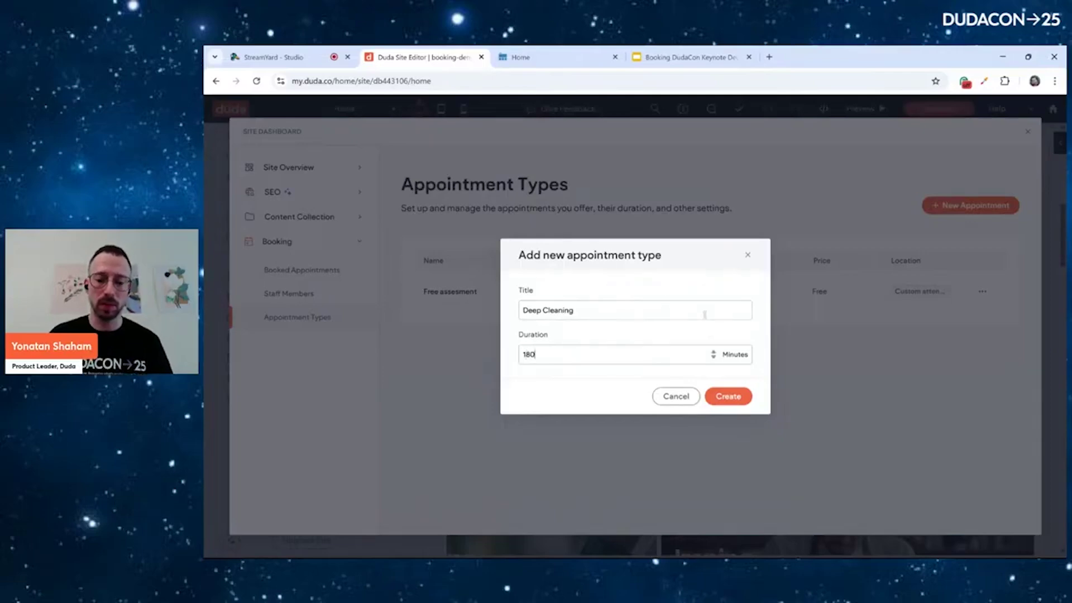
left_click(728, 396)
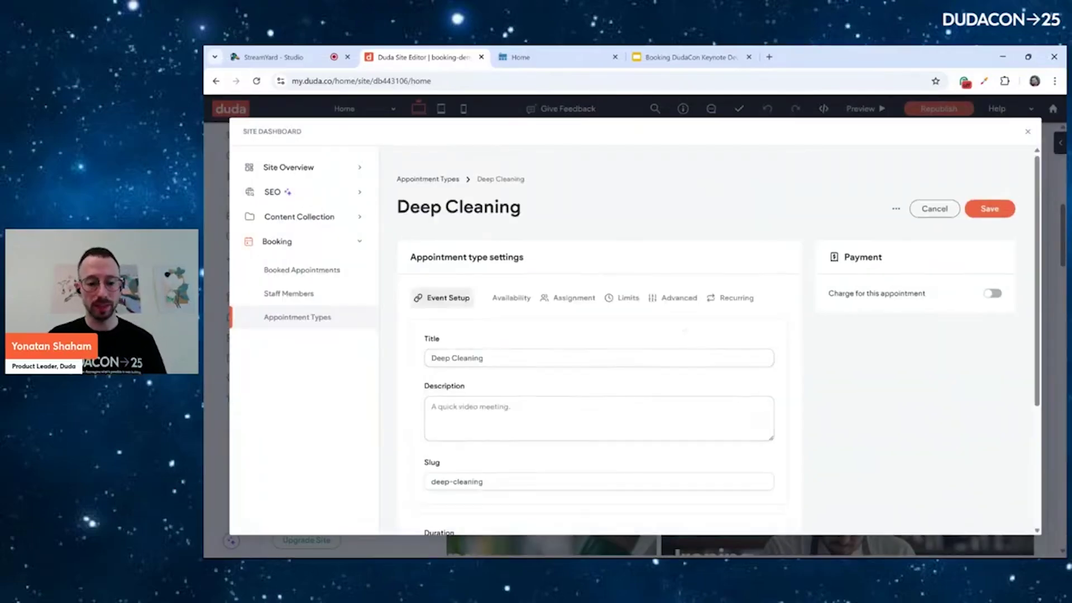
Set the Deep Cleaning location to custom attendee location
scroll(718, 346, "down", 3)
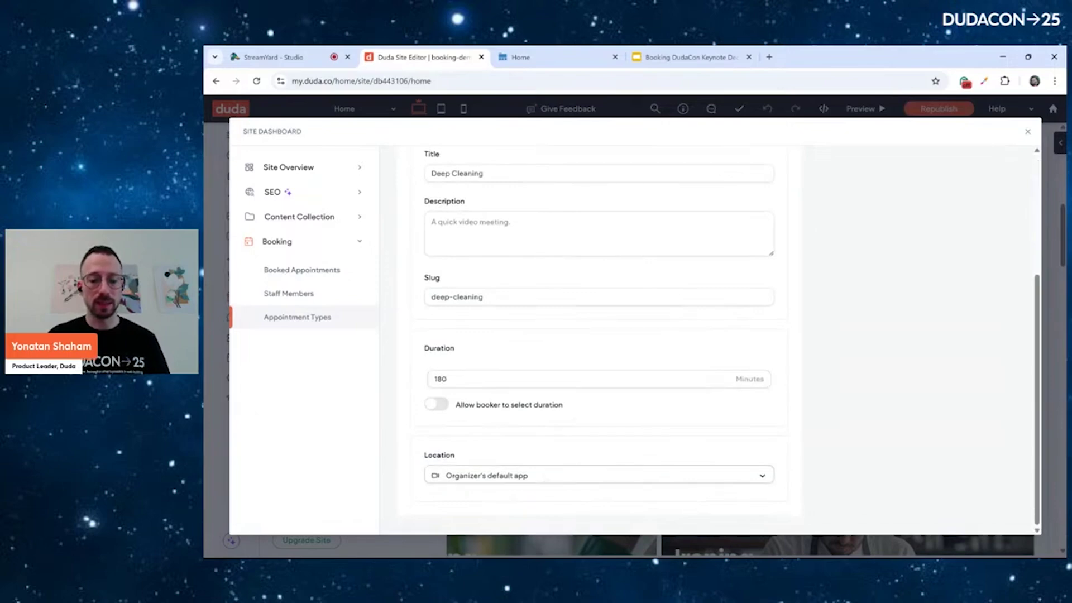
left_click(597, 475)
left_click(491, 430)
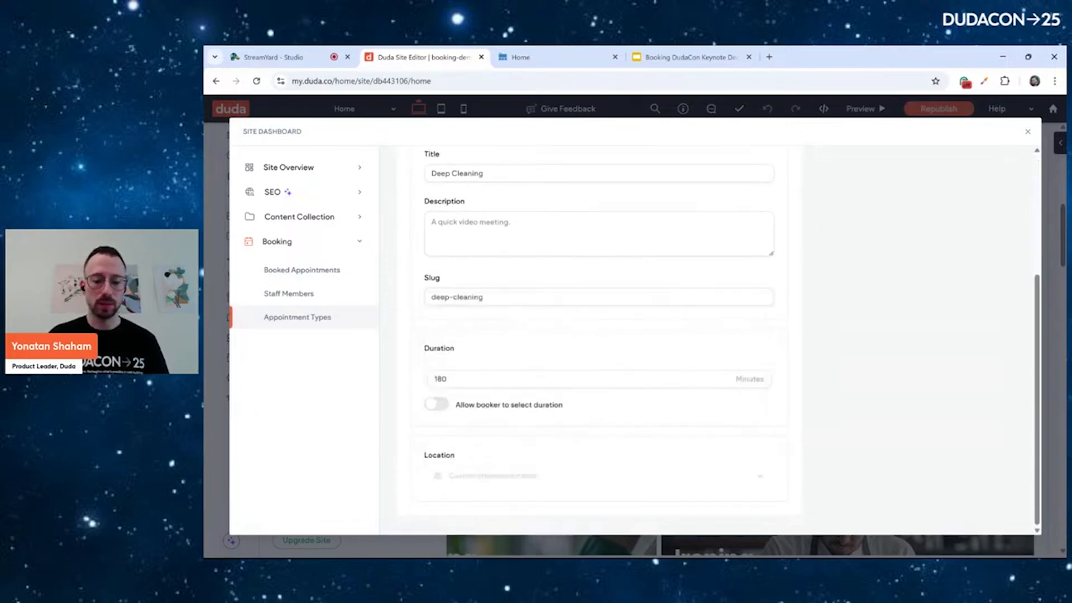
scroll(714, 395, "up", 4)
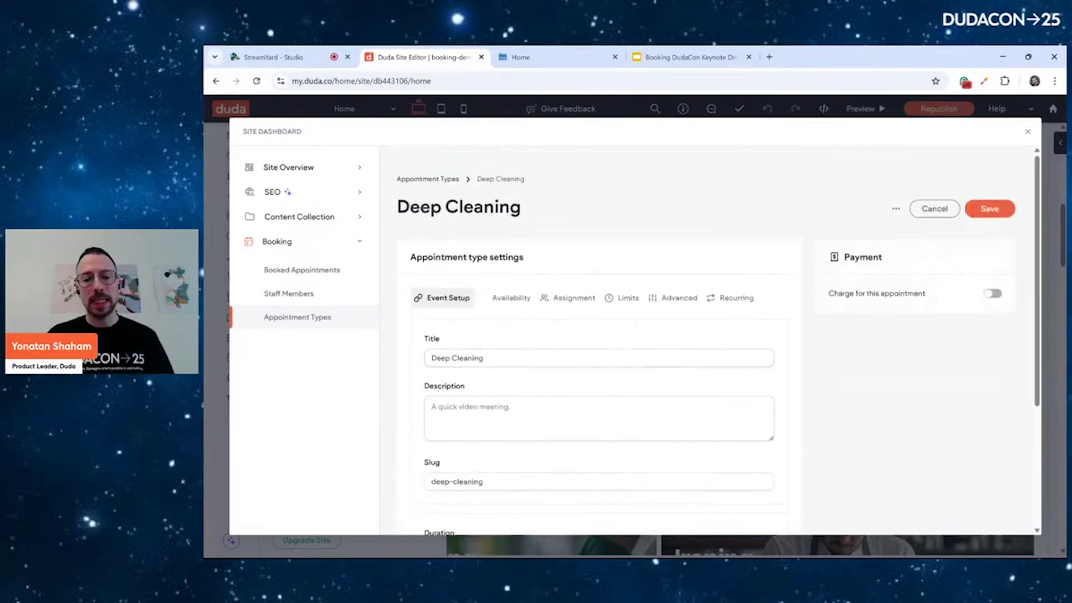
Add a 60-minute buffer before and a 45-minute buffer after the event, and save
left_click(622, 298)
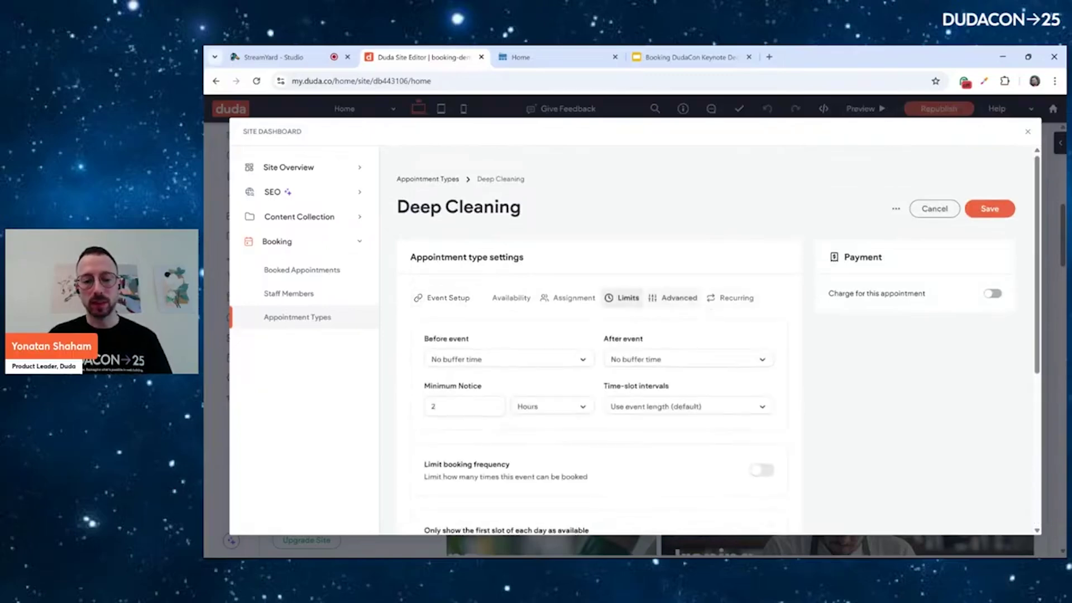
scroll(714, 335, "down", 2)
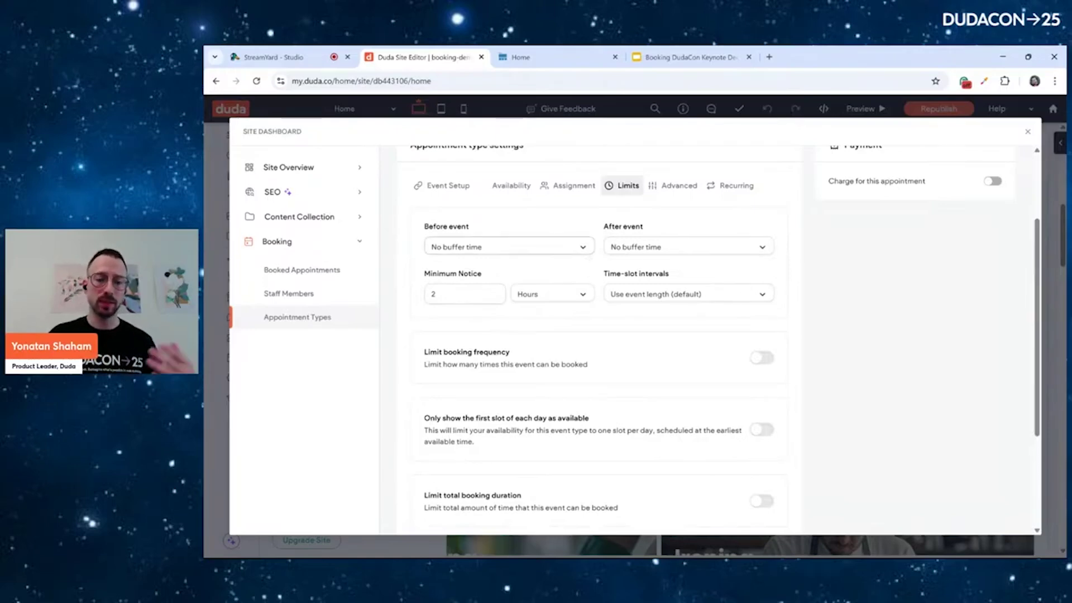
left_click(508, 246)
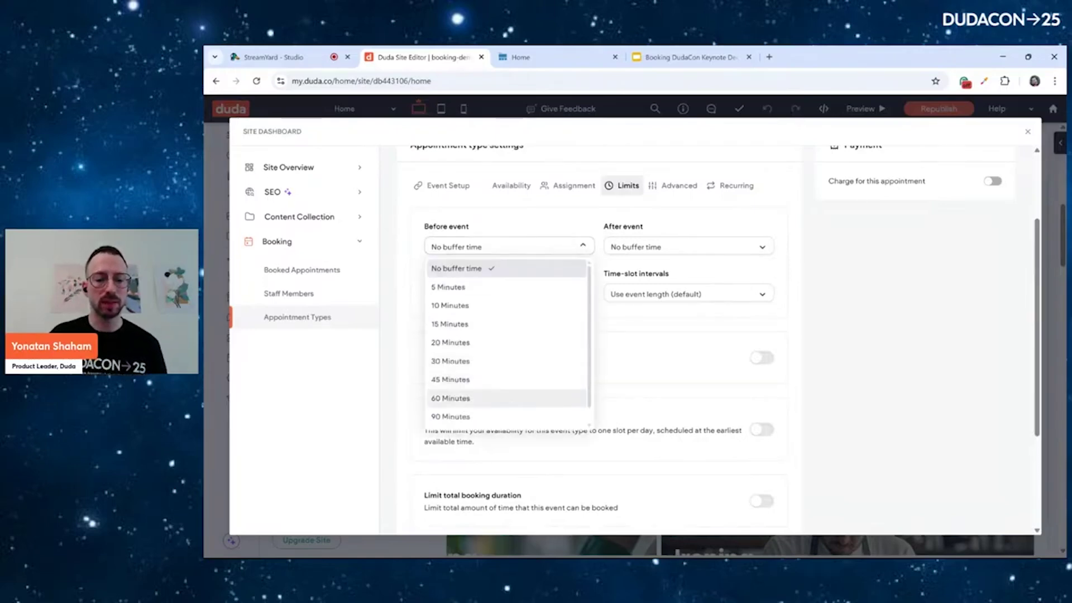
left_click(449, 398)
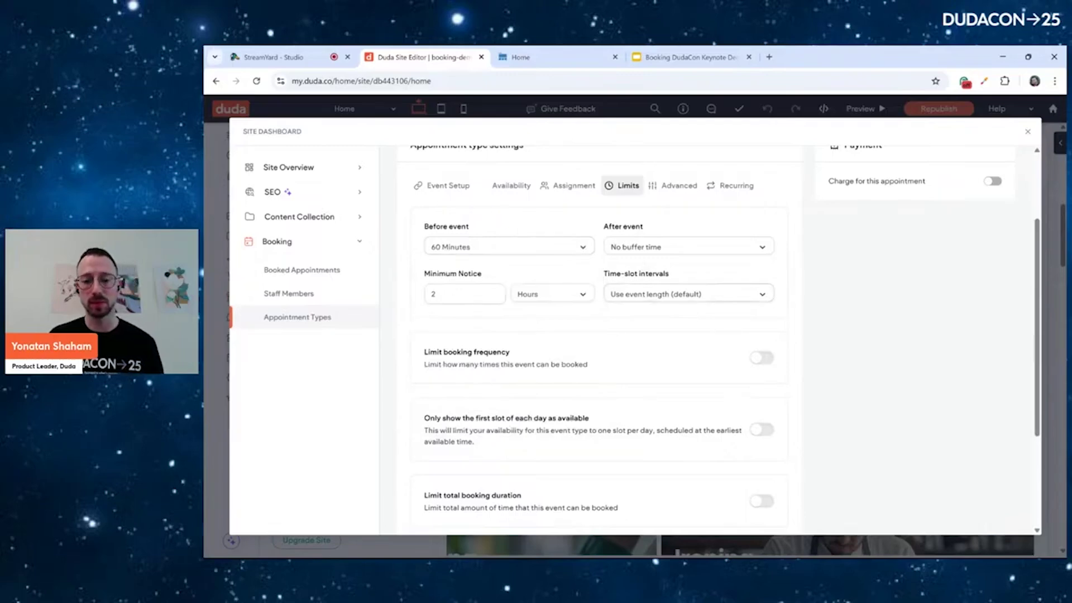
left_click(688, 246)
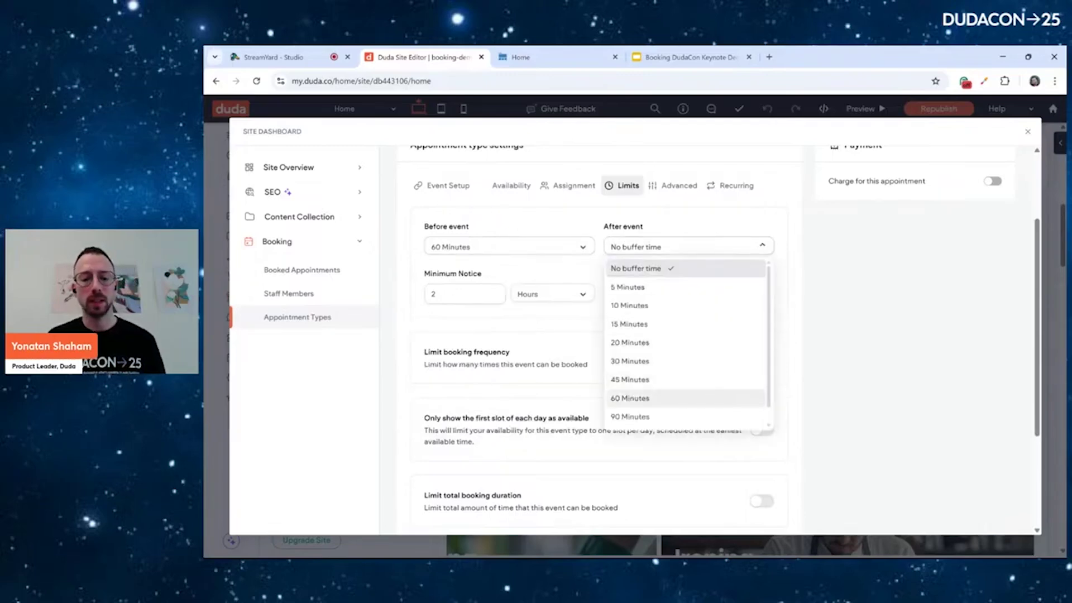
left_click(630, 379)
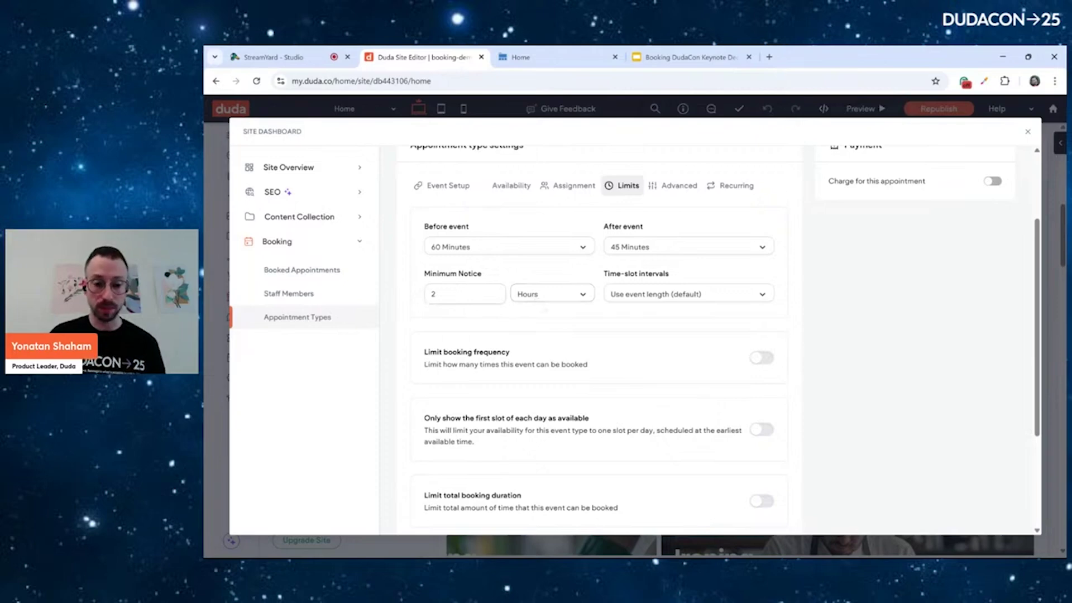
scroll(599, 335, "down", 3)
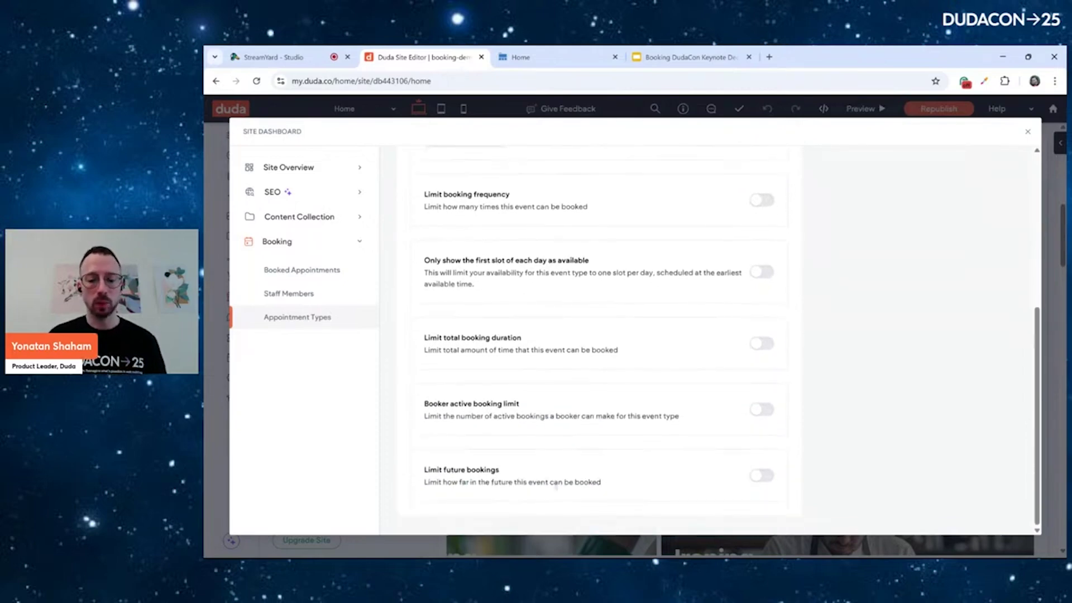
scroll(599, 335, "up", 5)
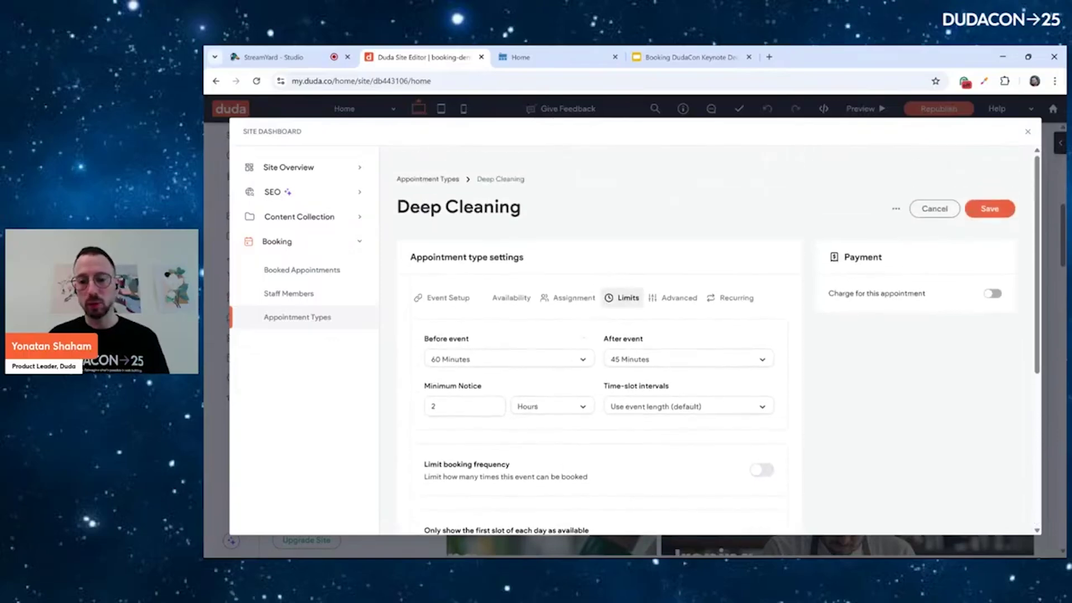
scroll(699, 430, "down", 2)
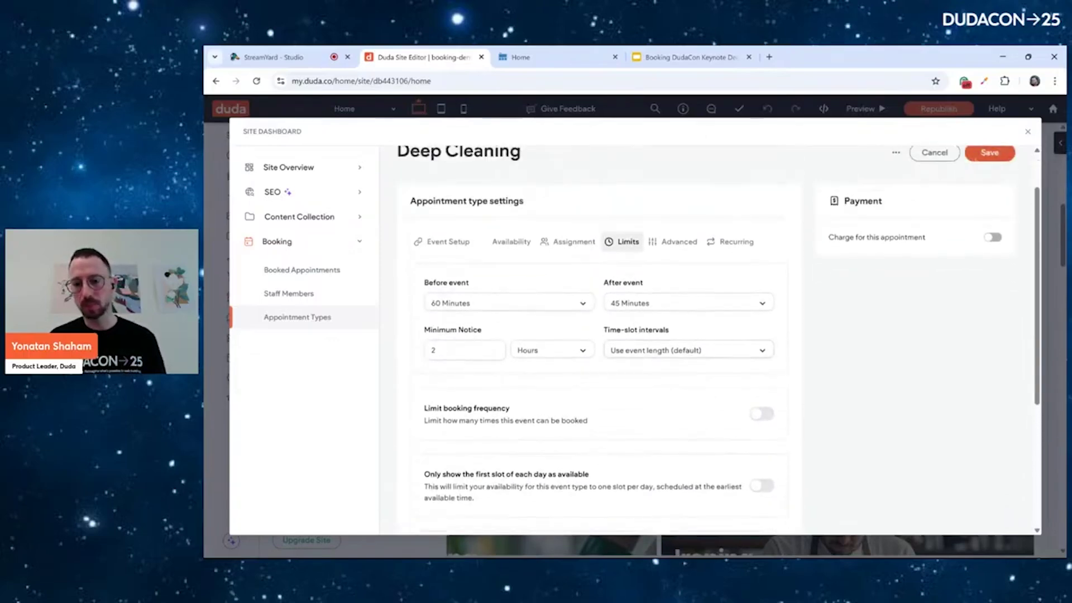
left_click(989, 152)
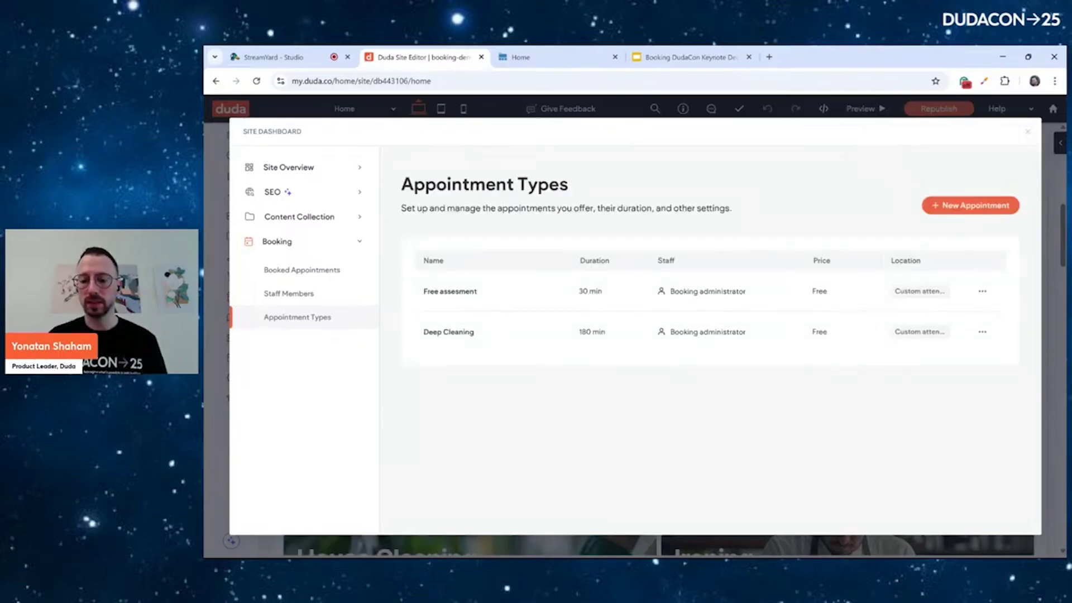
Leave the site dashboard and go to the Deep Cleaning page
key("Escape")
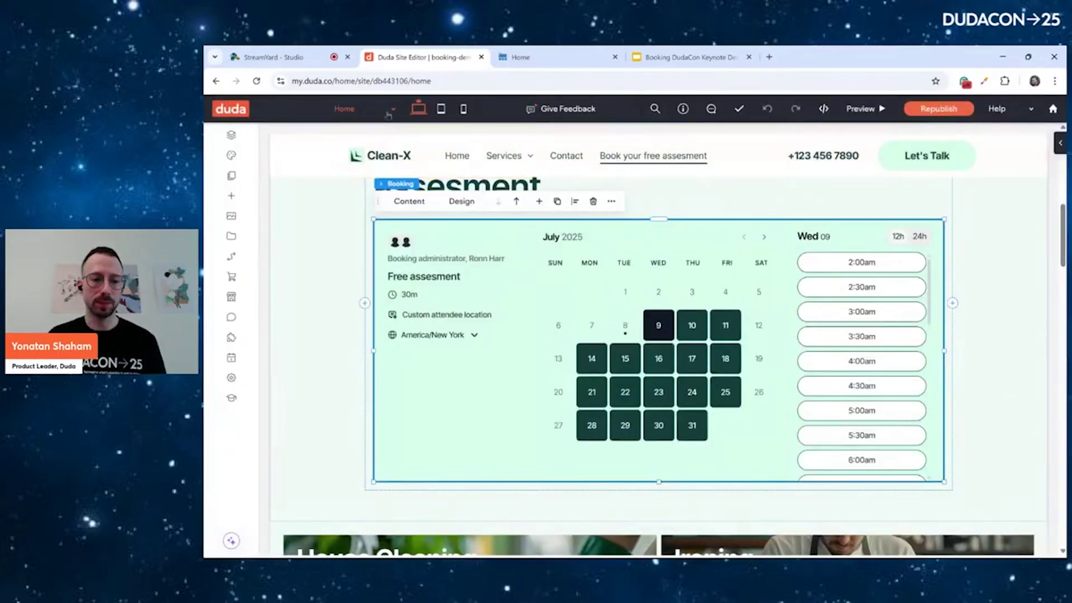
left_click(388, 111)
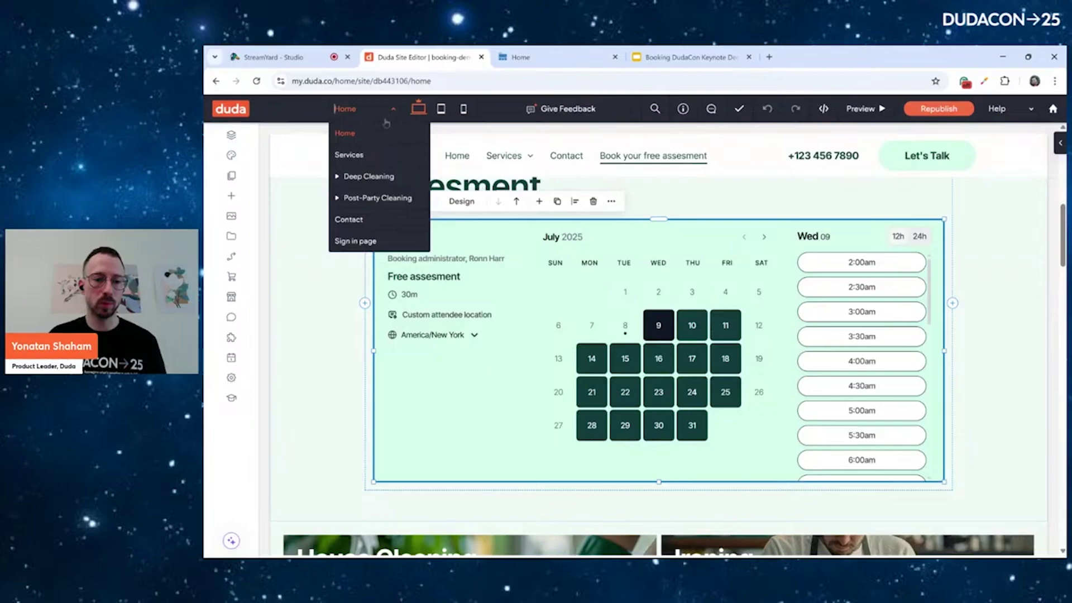
left_click(377, 178)
scroll(477, 278, "down", 3)
scroll(476, 277, "down", 10)
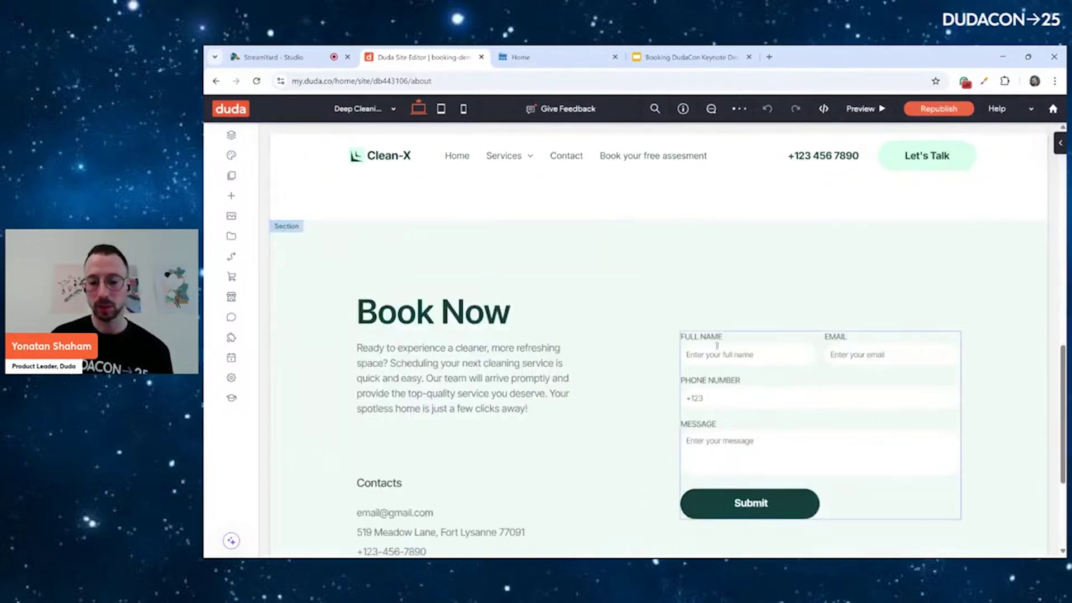
Delete the Book Now contact form, its empty column, the contacts block and the spacer
left_click(717, 345)
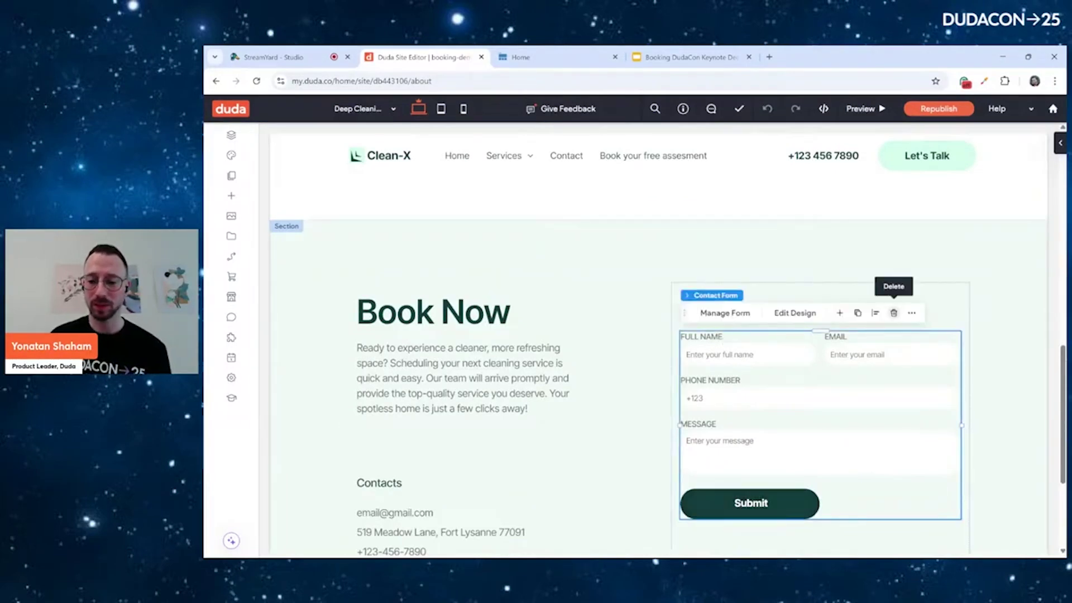
left_click(894, 312)
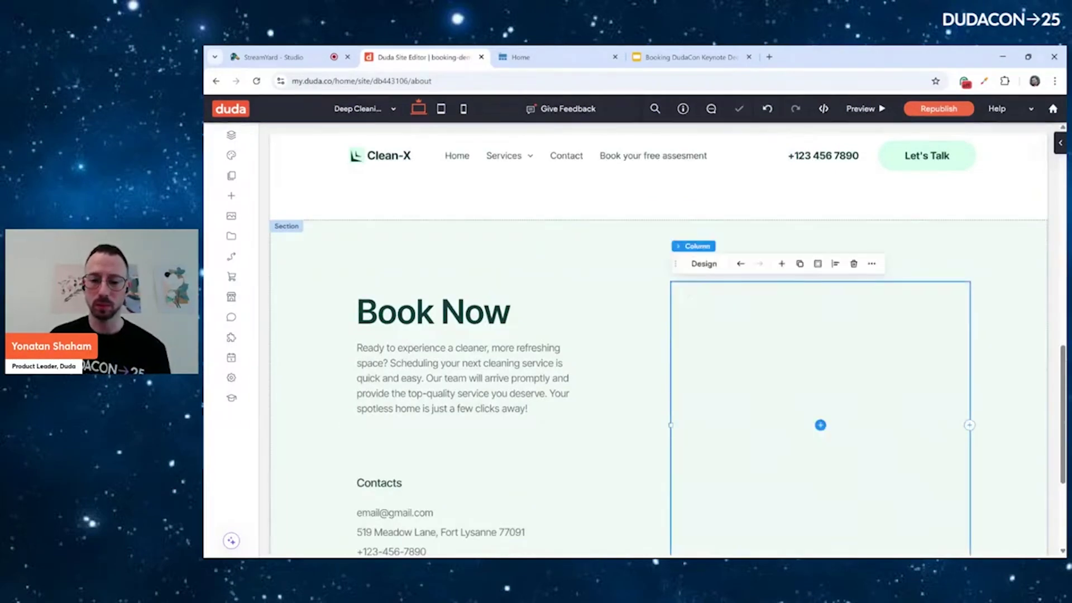
scroll(659, 335, "down", 3)
key("Delete")
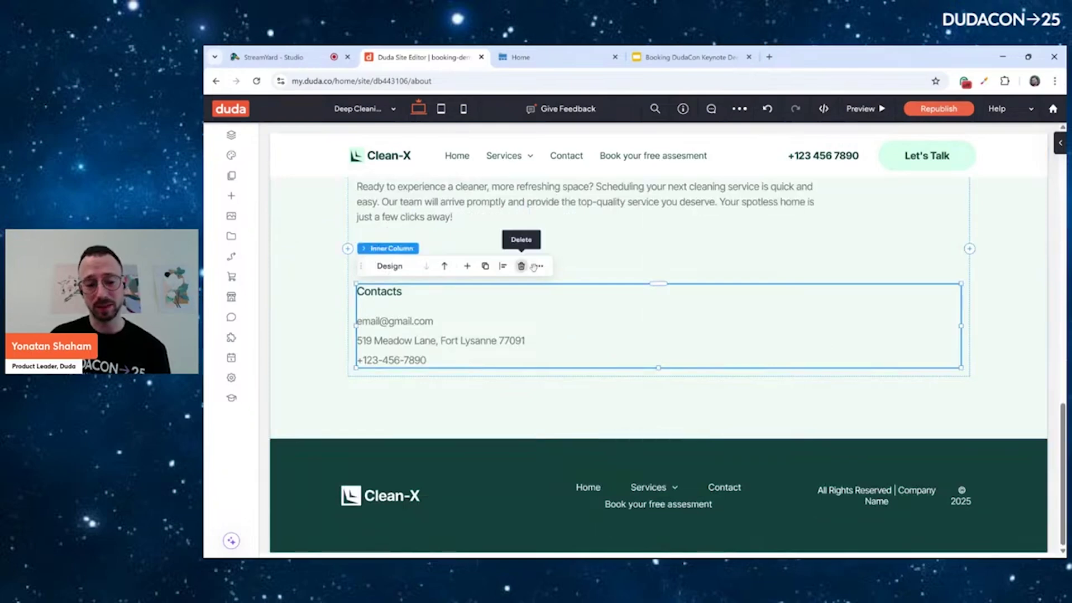
left_click(521, 265)
left_click(537, 271)
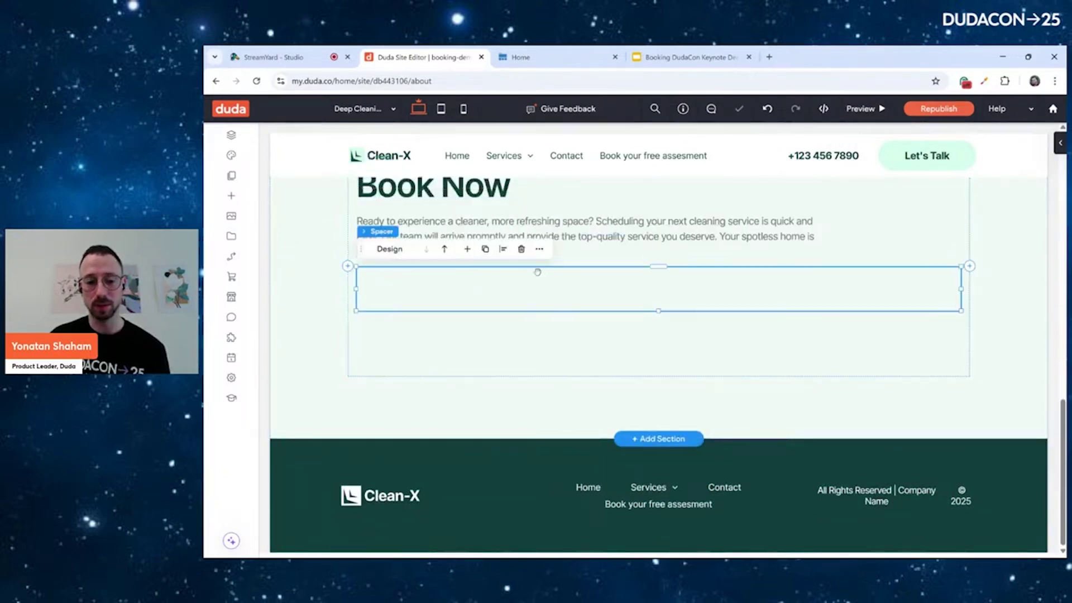
left_click(521, 249)
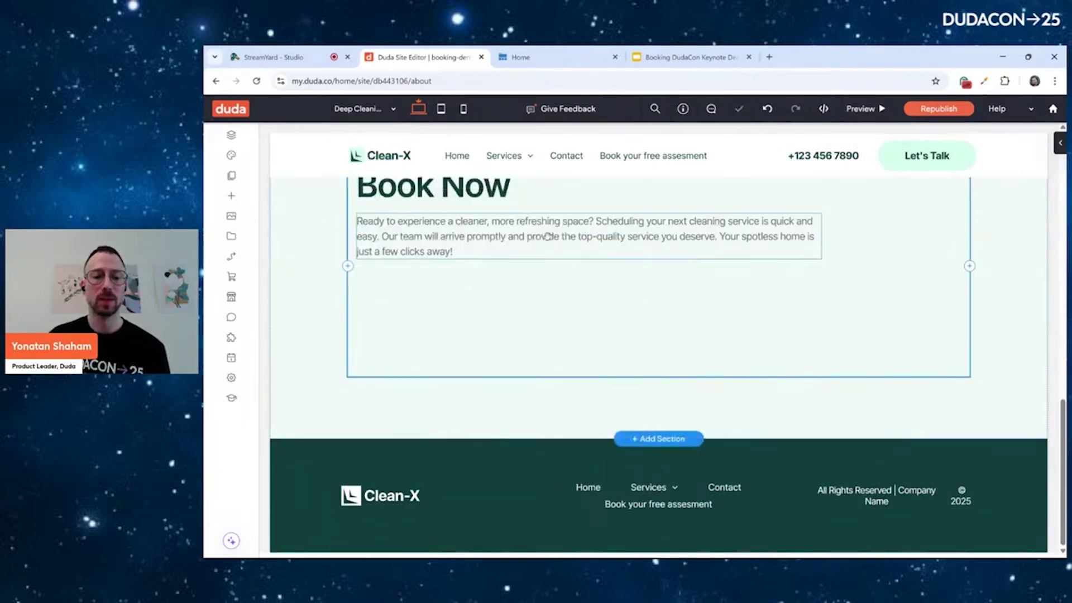
left_click(549, 234)
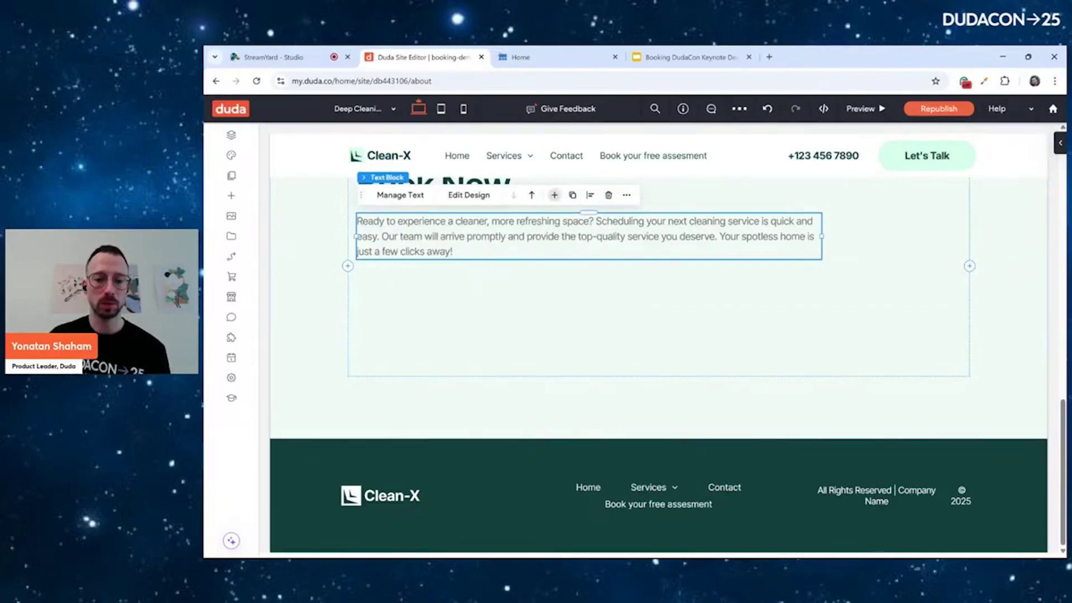
Add a Booking widget set to Deep Cleaning below the Book Now text, then republish
left_click(554, 195)
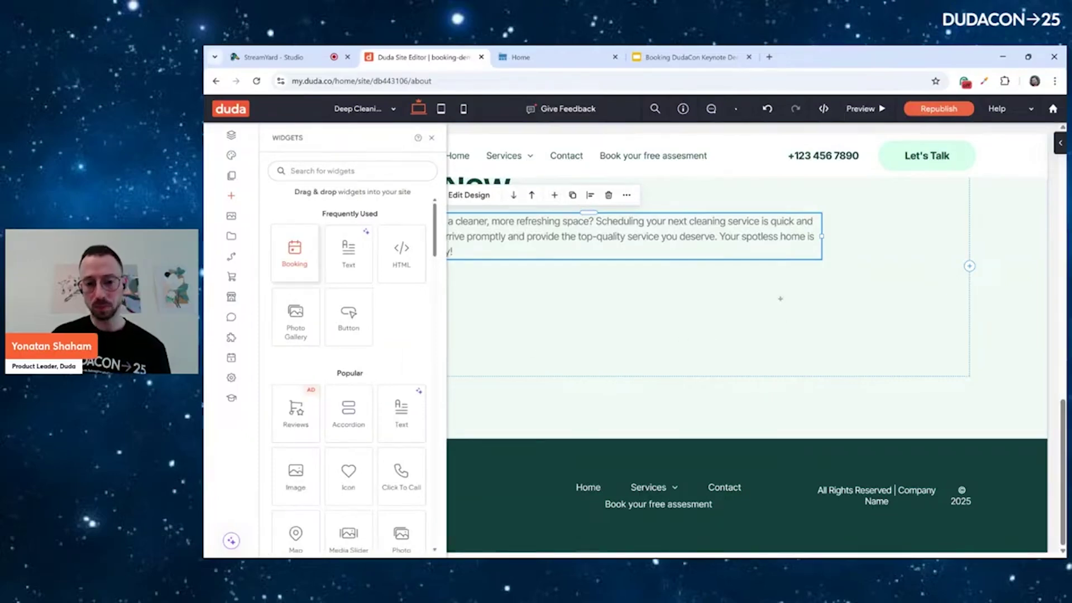
left_click_drag(557, 386, 556, 363)
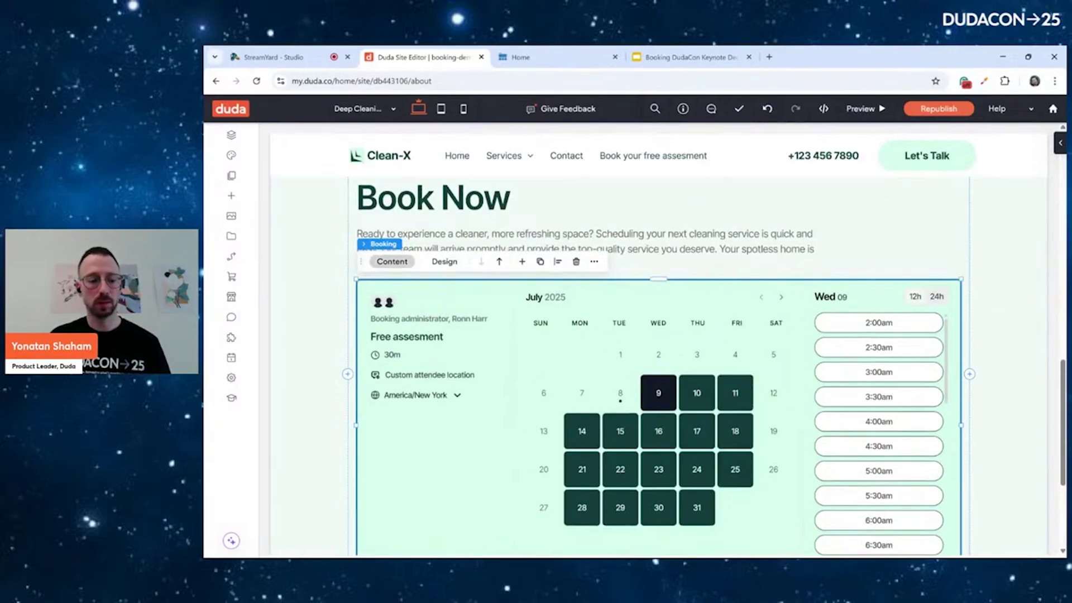
left_click(392, 261)
left_click(958, 244)
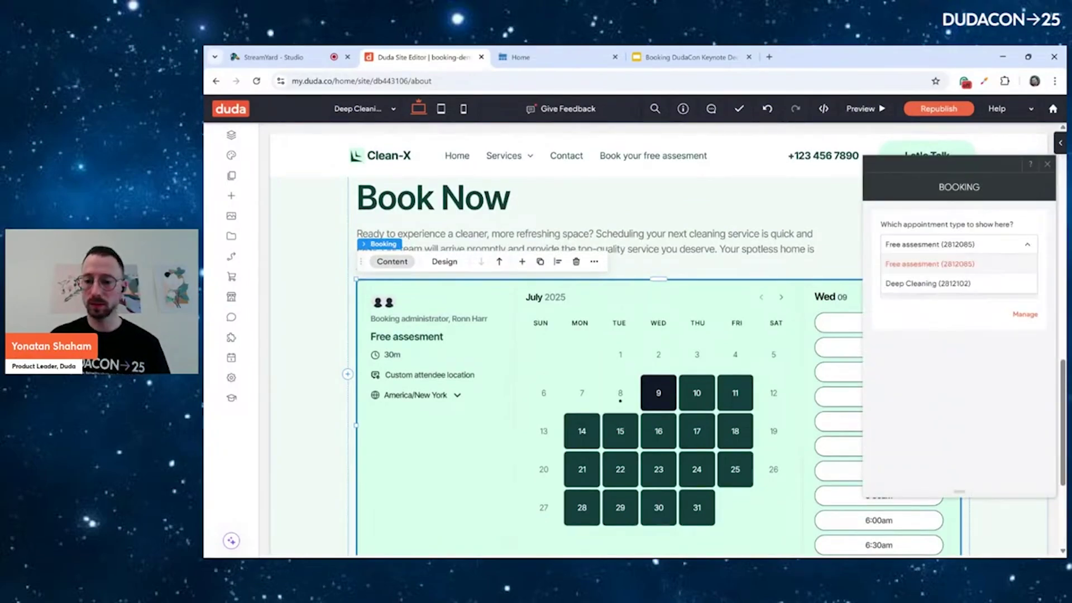
left_click(928, 283)
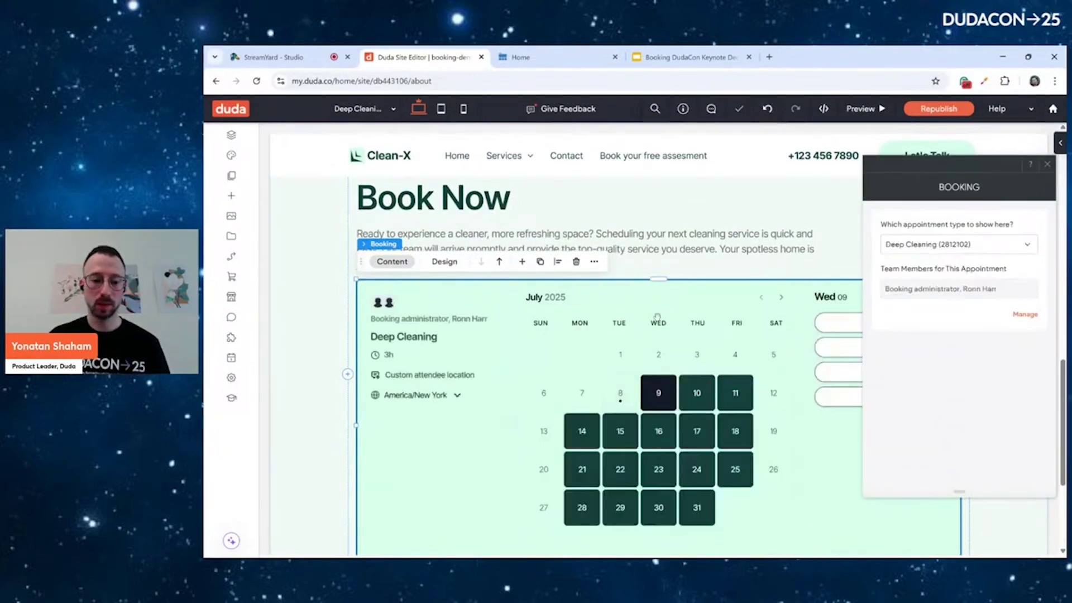
left_click(1048, 164)
left_click(940, 111)
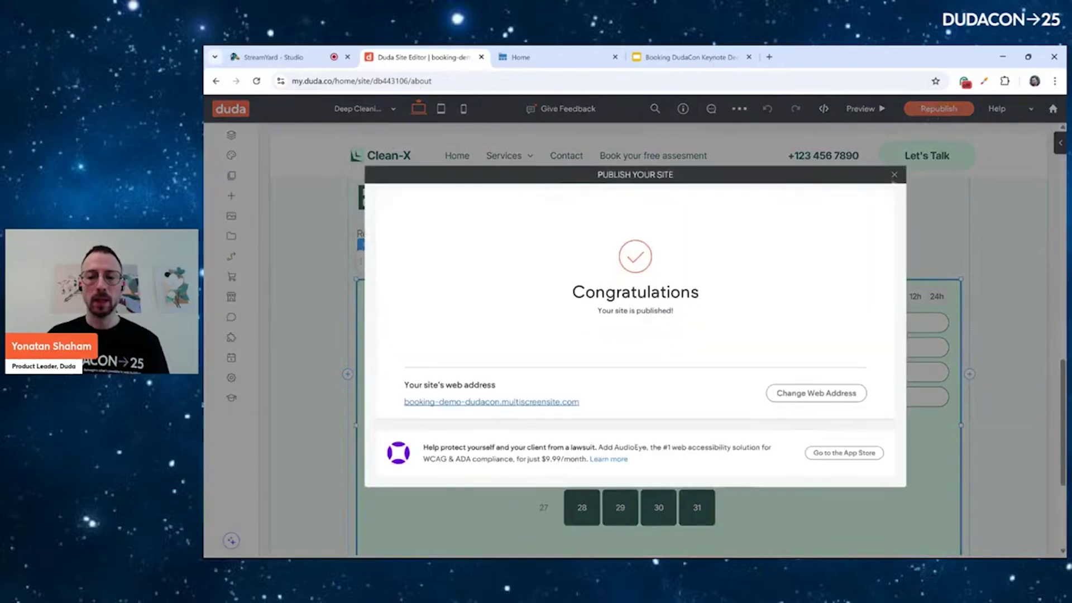
left_click(894, 174)
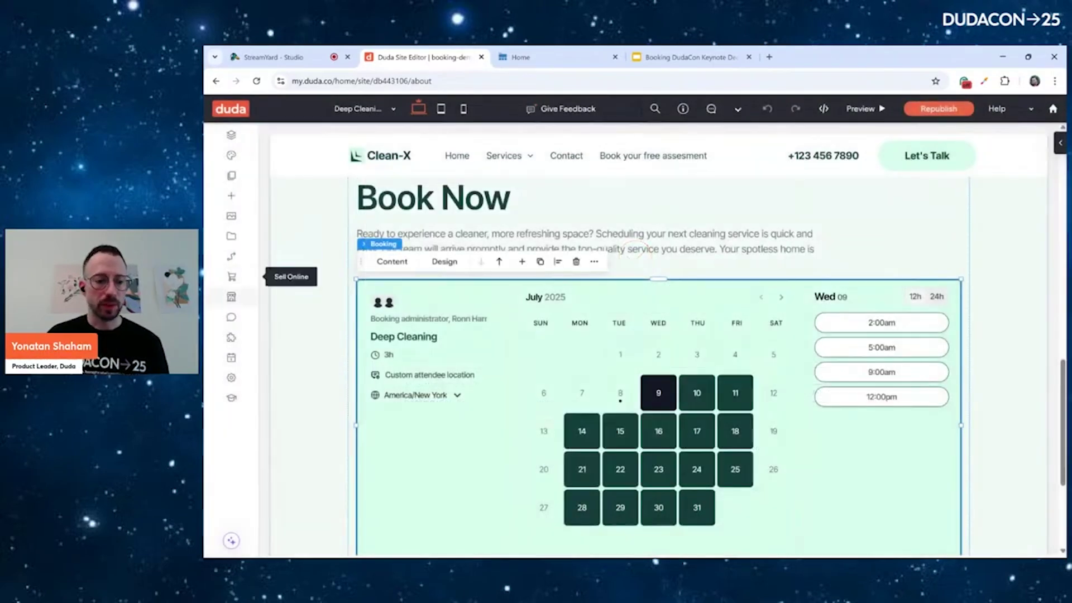
Open the Deep Cleaning appointment type's advanced settings in the booking dashboard
left_click(231, 297)
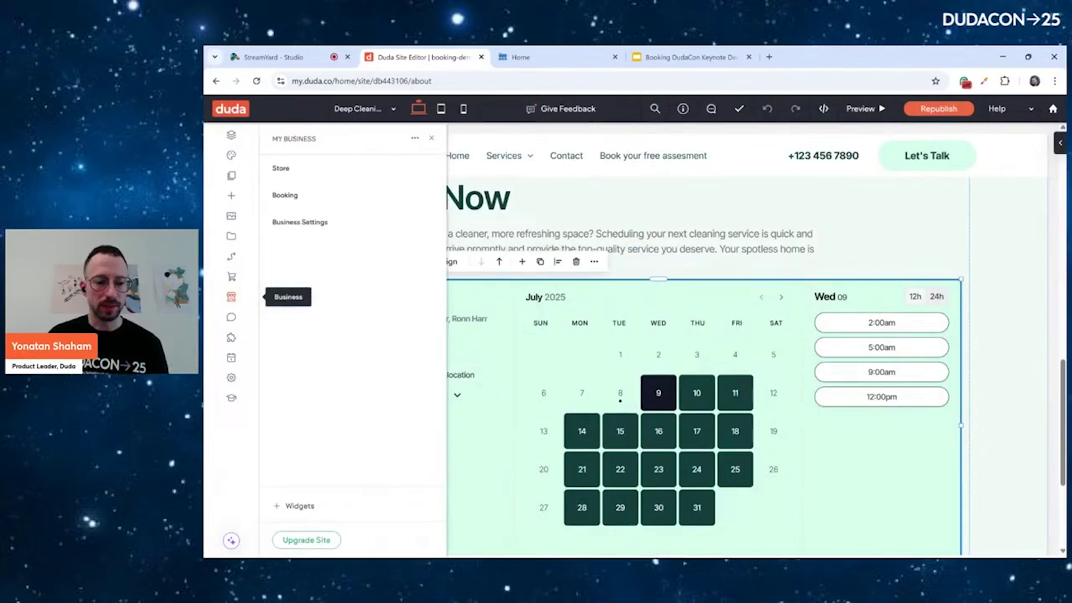
left_click(285, 195)
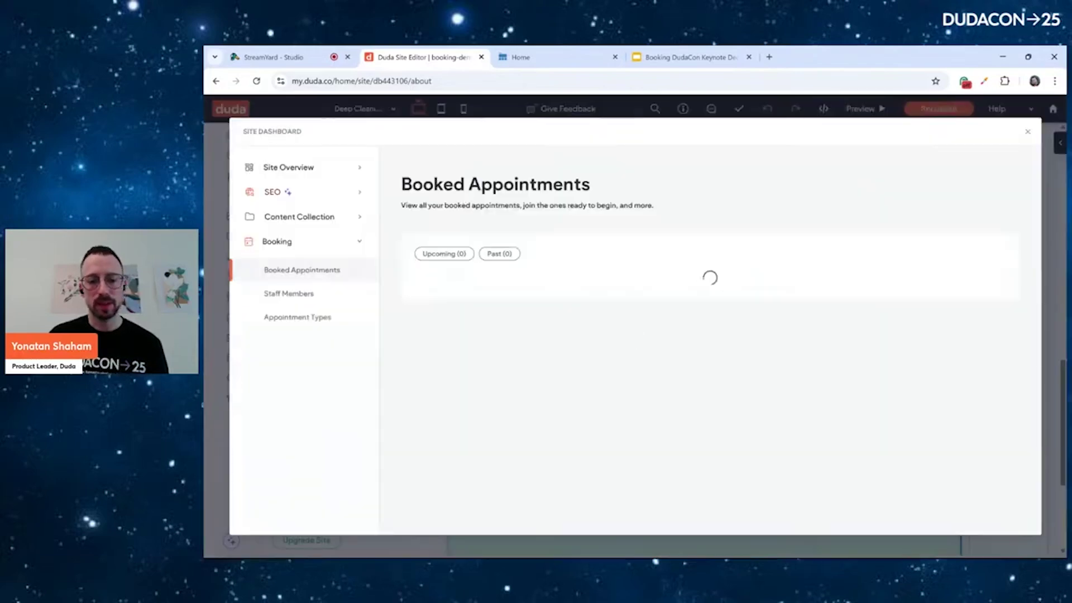
left_click(297, 317)
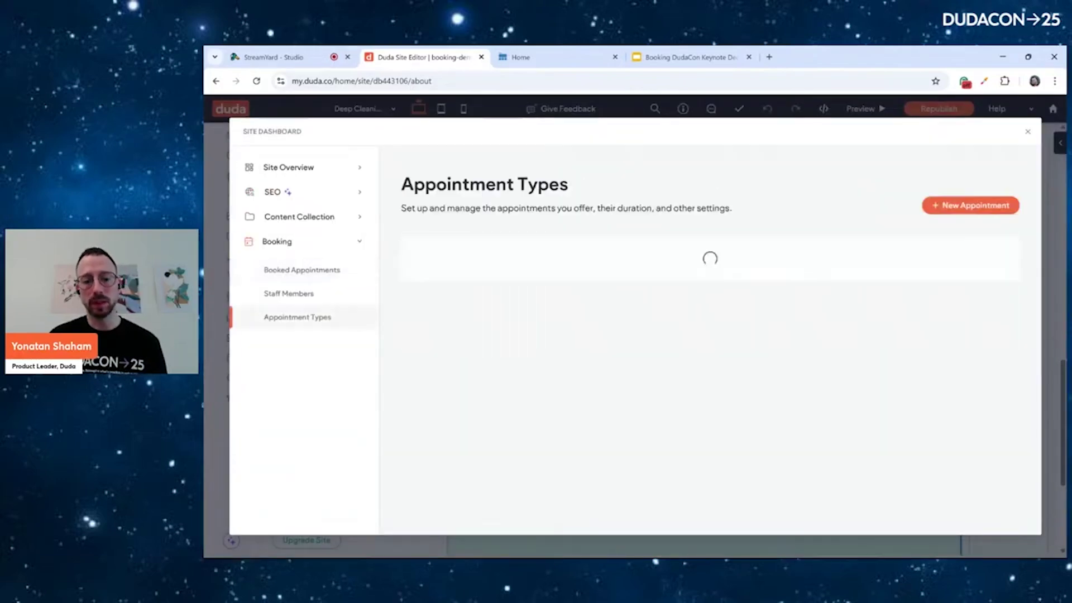
left_click(448, 332)
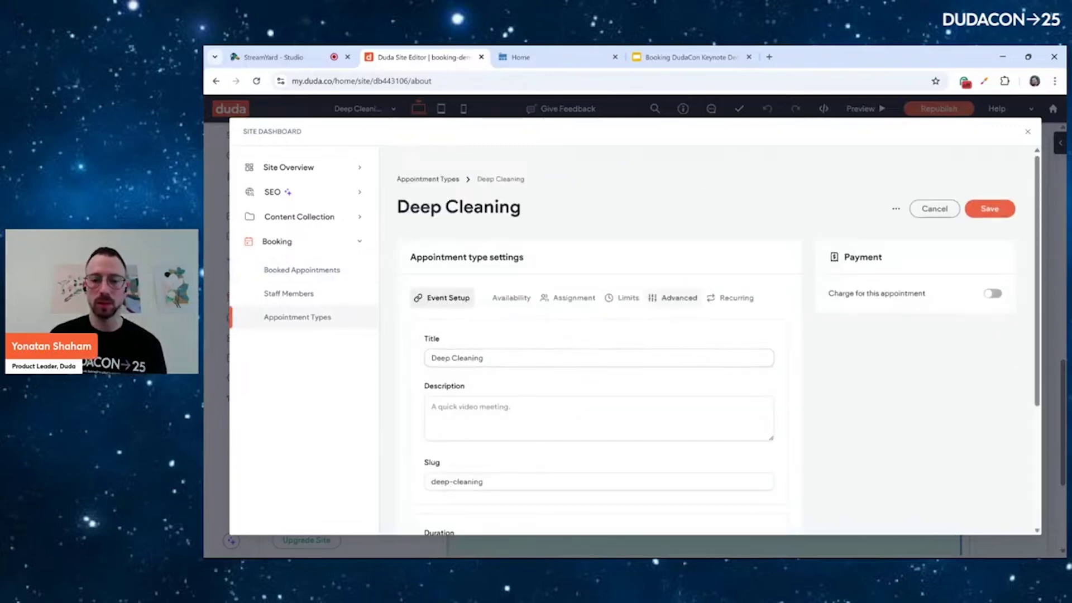
left_click(673, 298)
scroll(679, 289, "down", 1)
scroll(679, 290, "down", 12)
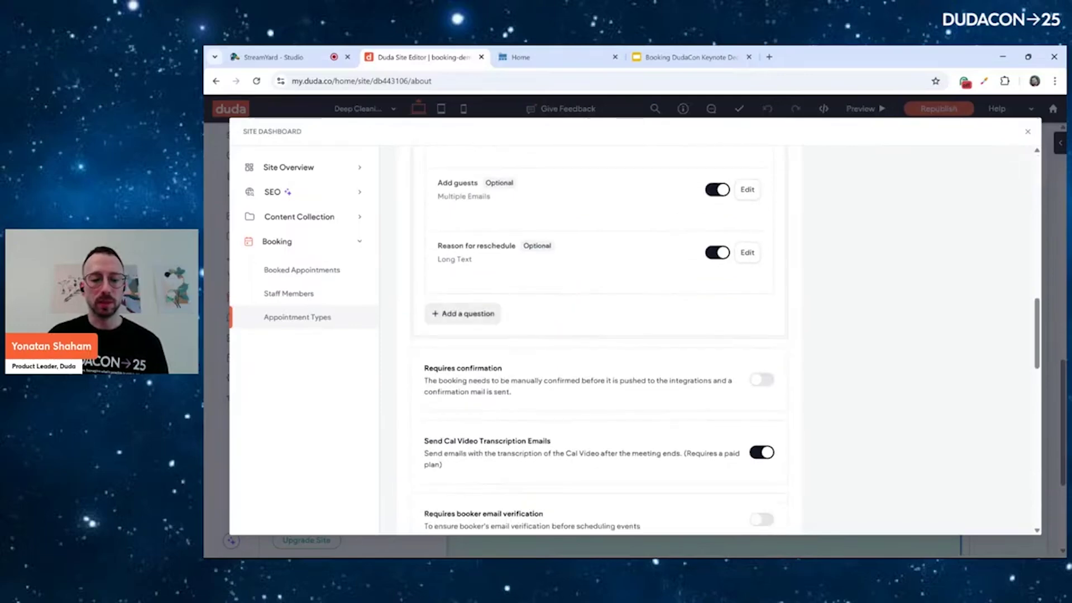
Add a Select question 'Location Type' (identifier Location-Type) with options Home and Office
left_click(463, 314)
left_click(634, 237)
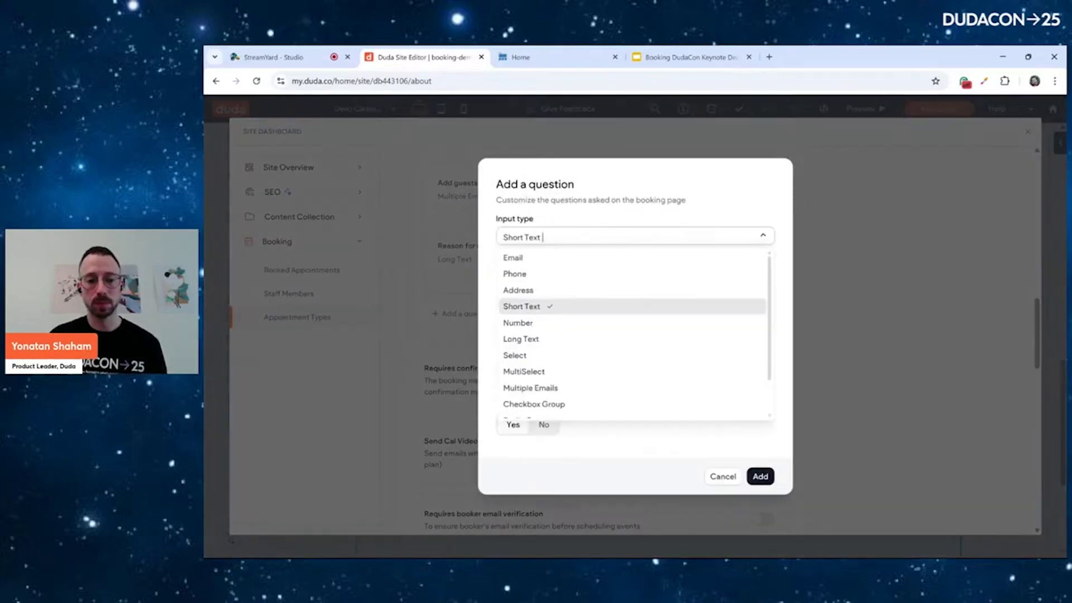
left_click(536, 356)
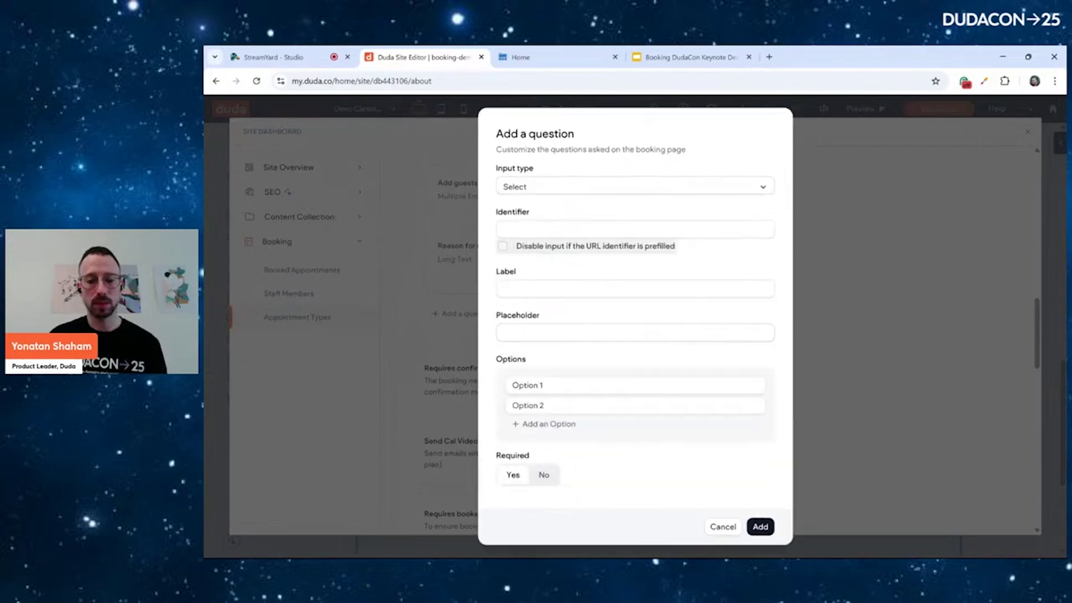
type("Location-Type")
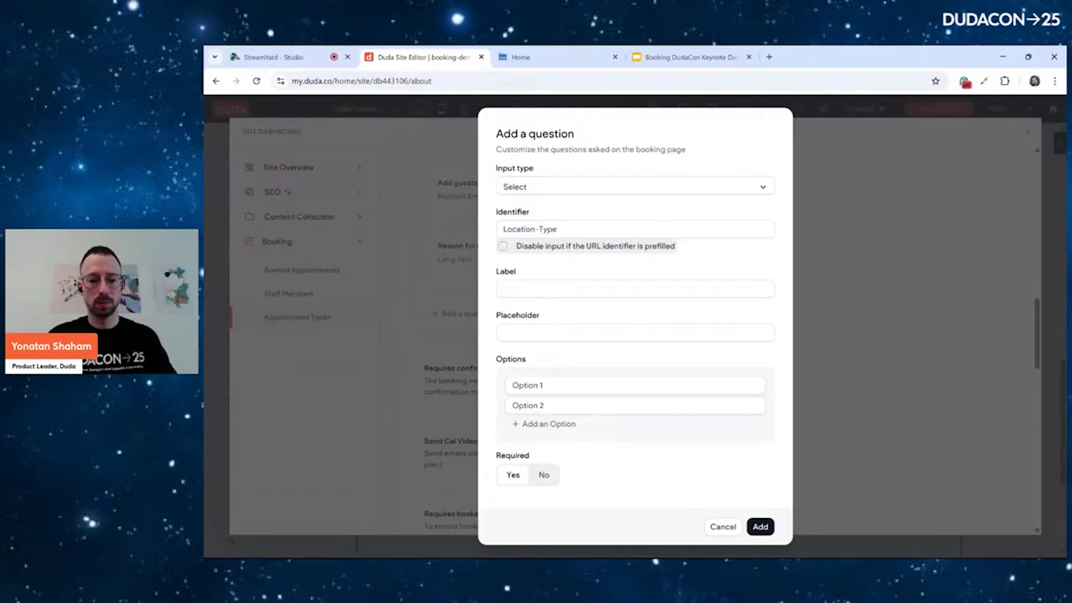
type("L")
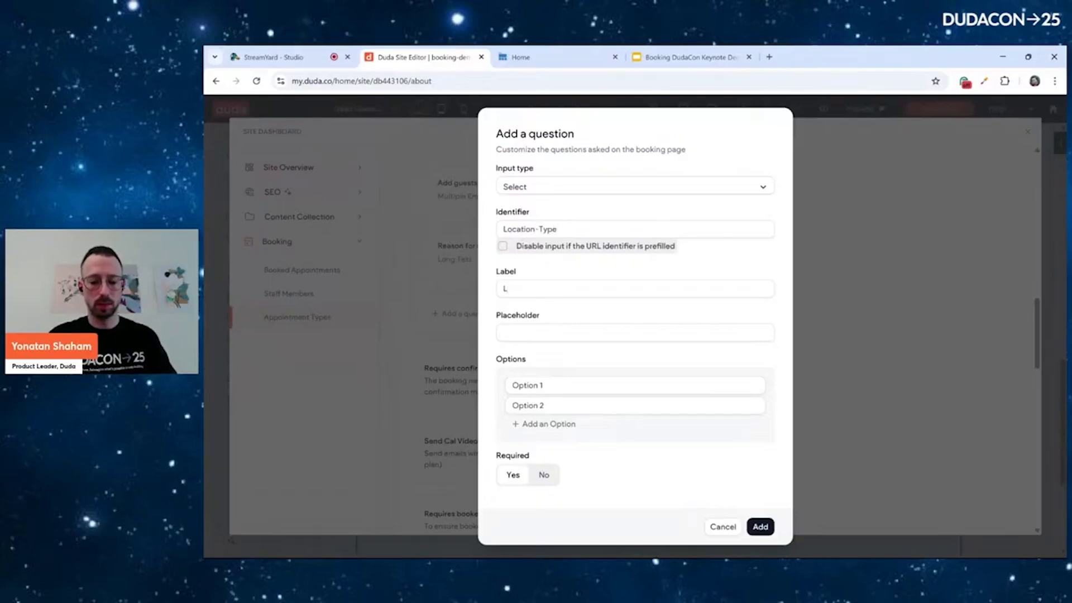
type("ocation Type")
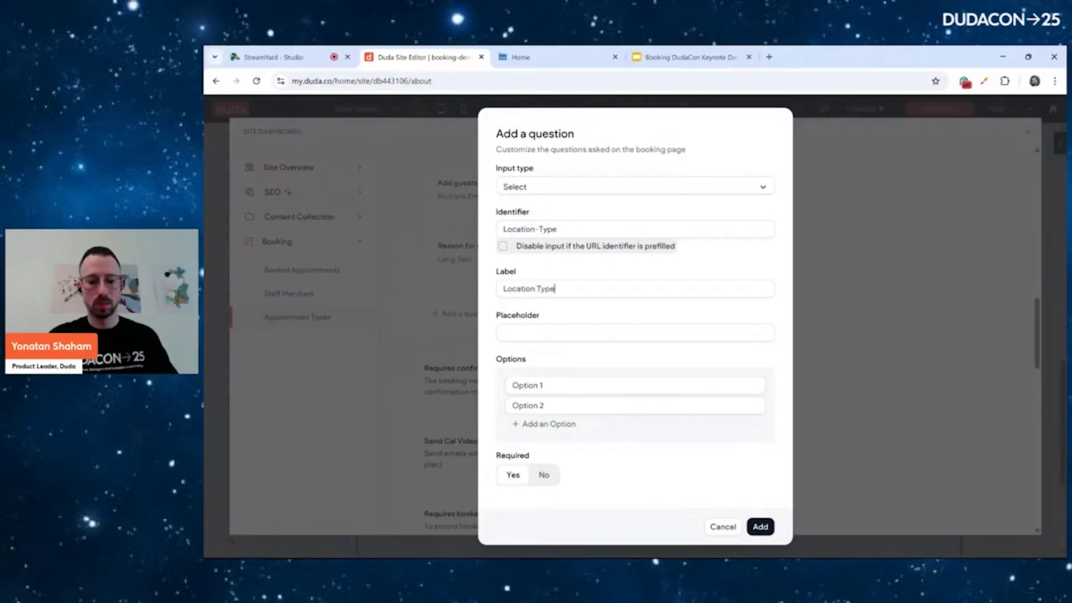
key("Tab")
key("Tab")
type("Home")
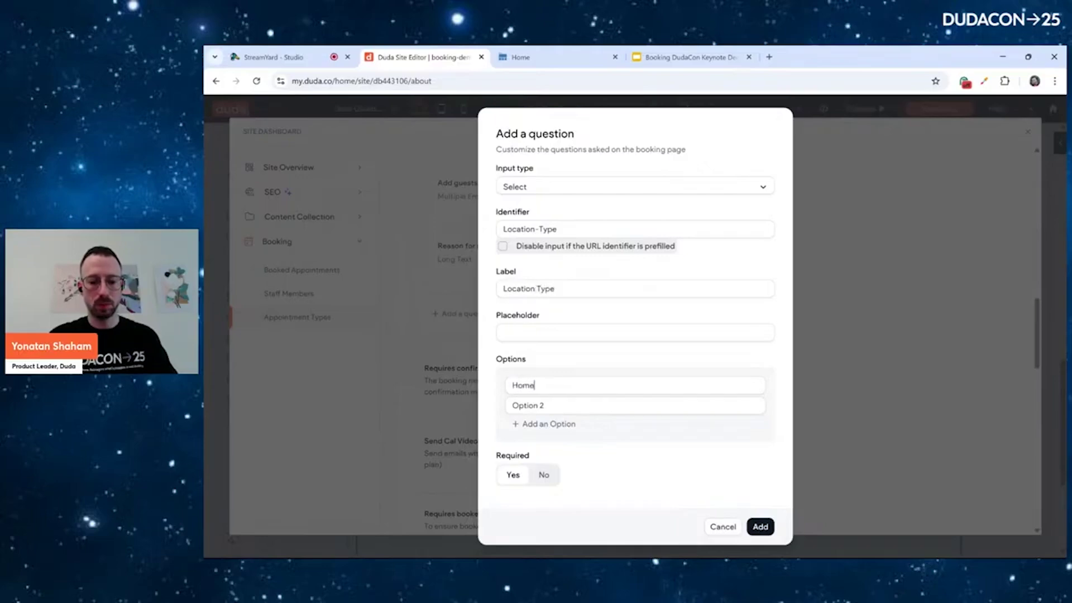
key("Tab")
type("Office")
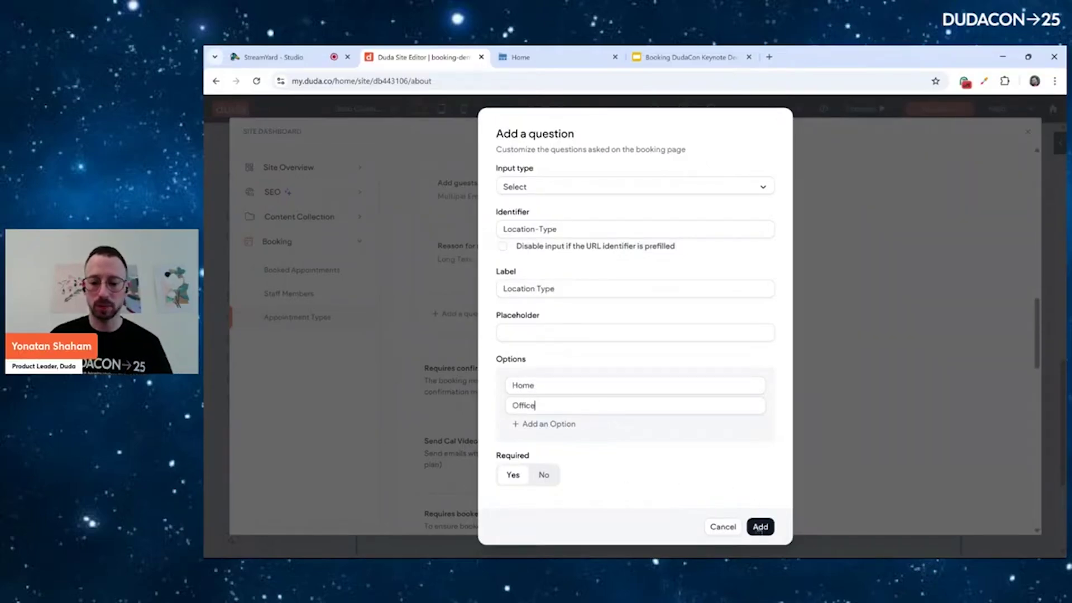
left_click(760, 527)
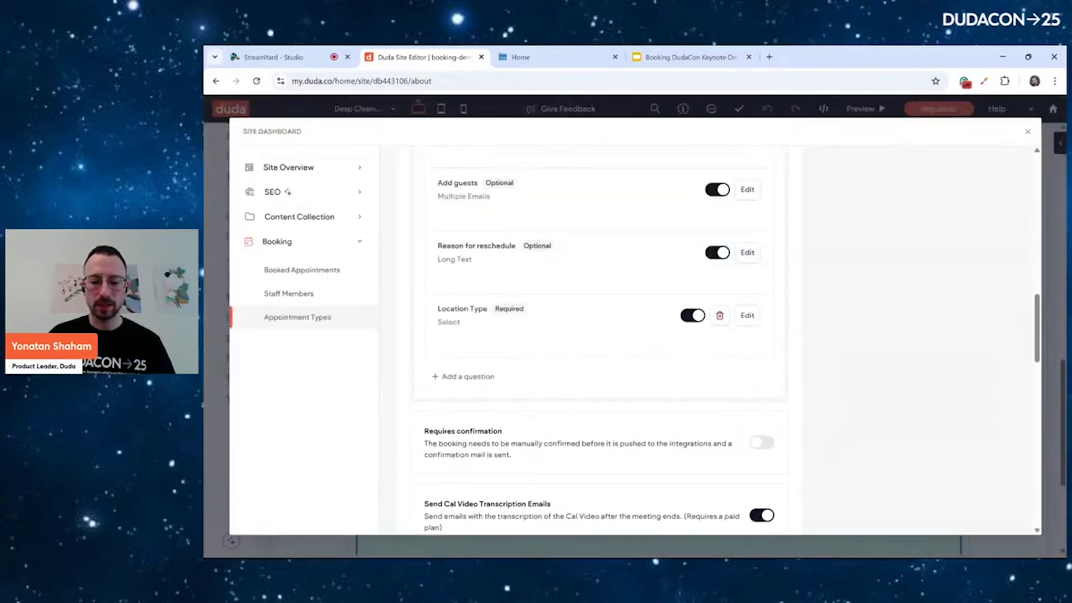
Turn on Requires confirmation for Deep Cleaning bookings and save the appointment type
scroll(597, 335, "down", 2)
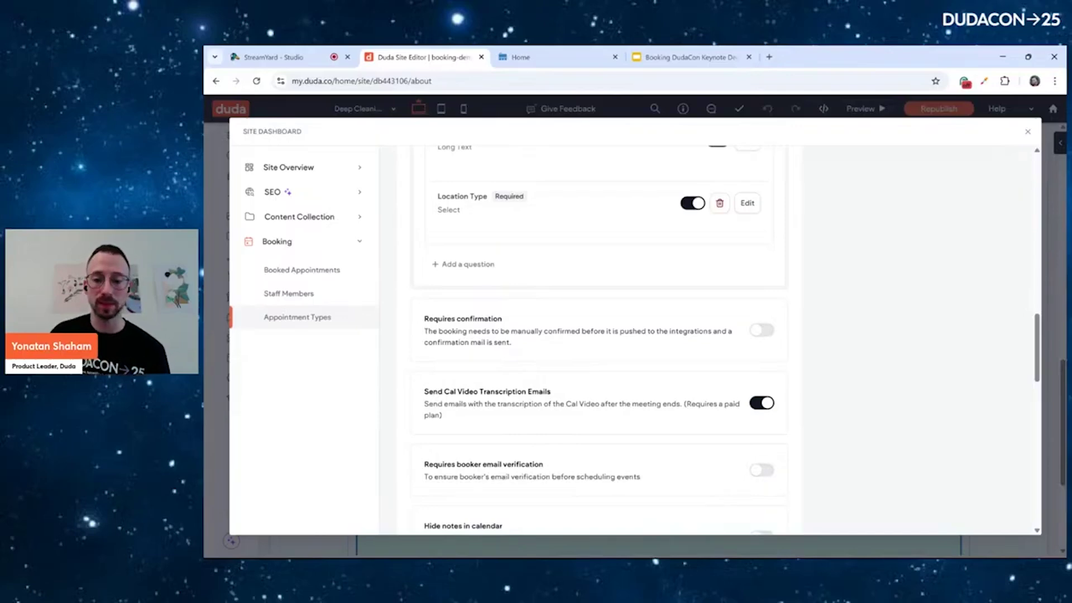
left_click(762, 330)
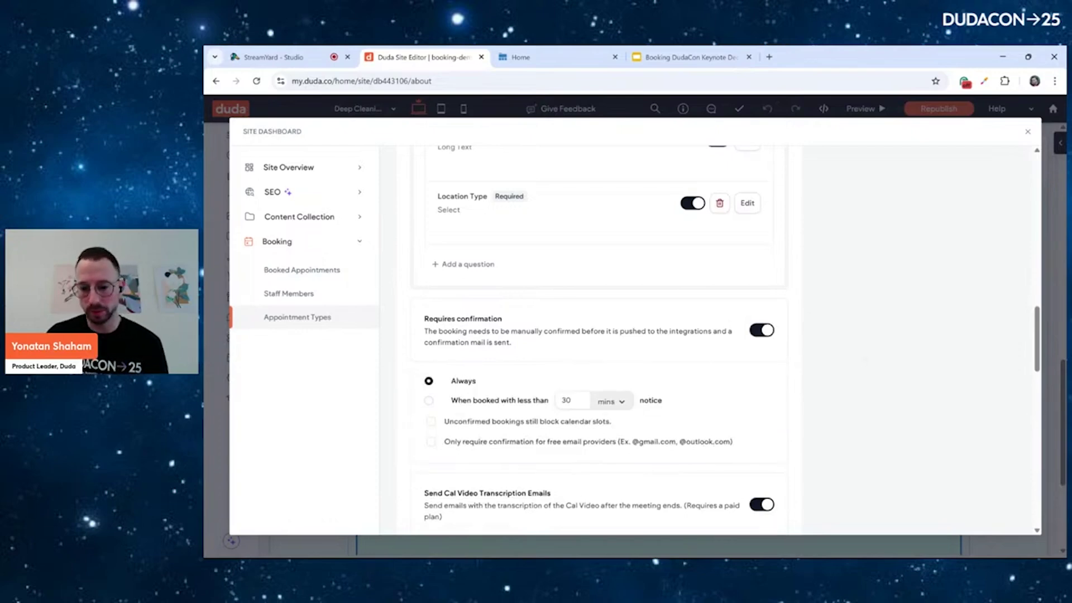
scroll(615, 340, "up", 15)
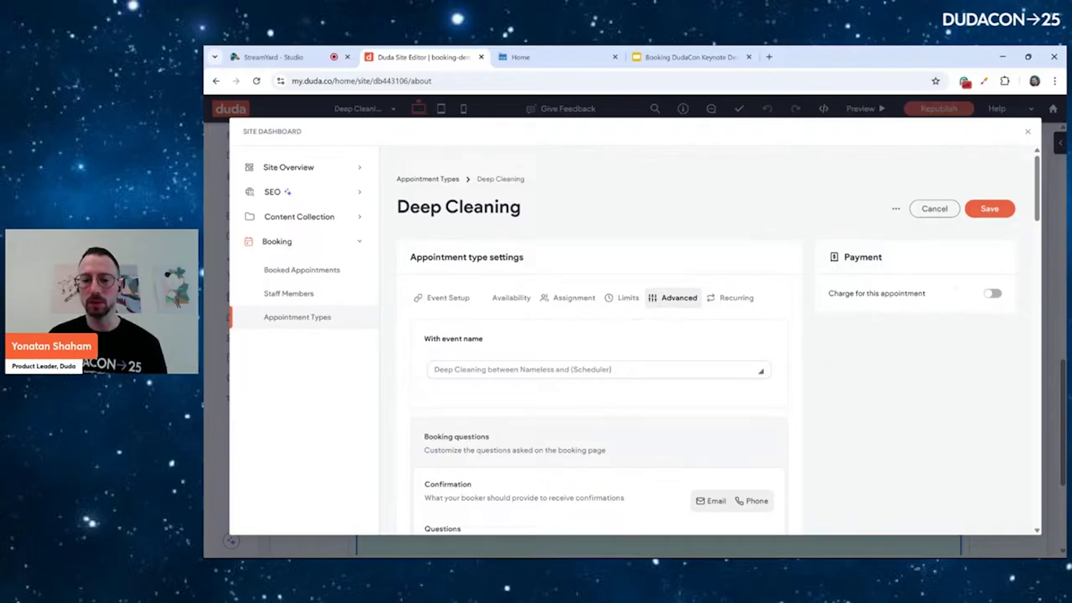
left_click(989, 208)
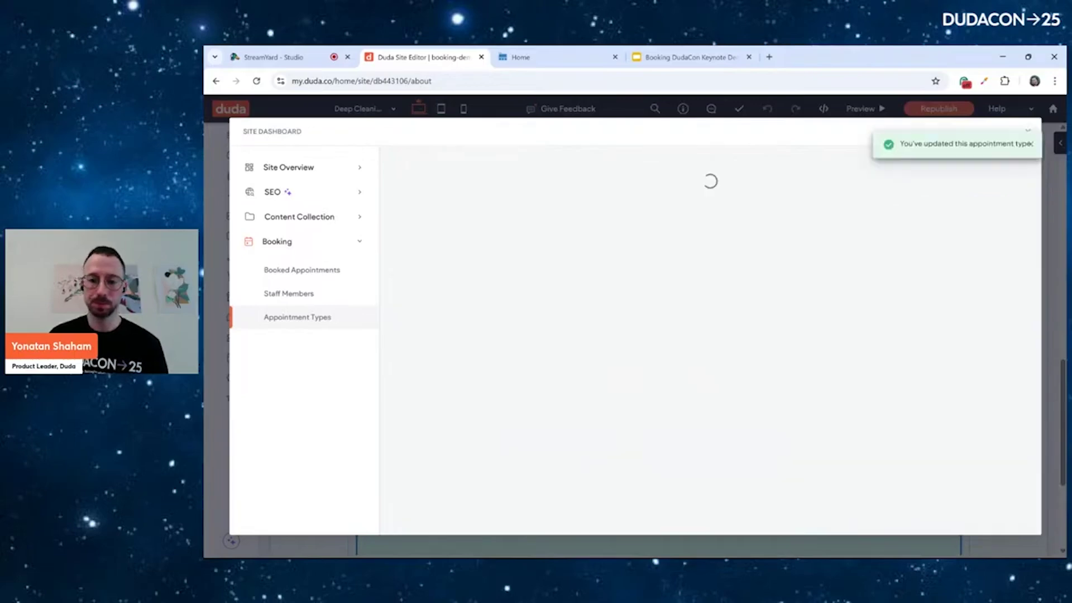
On the live Clean-X site, go to the Deep Cleaning service page via Services
left_click(522, 57)
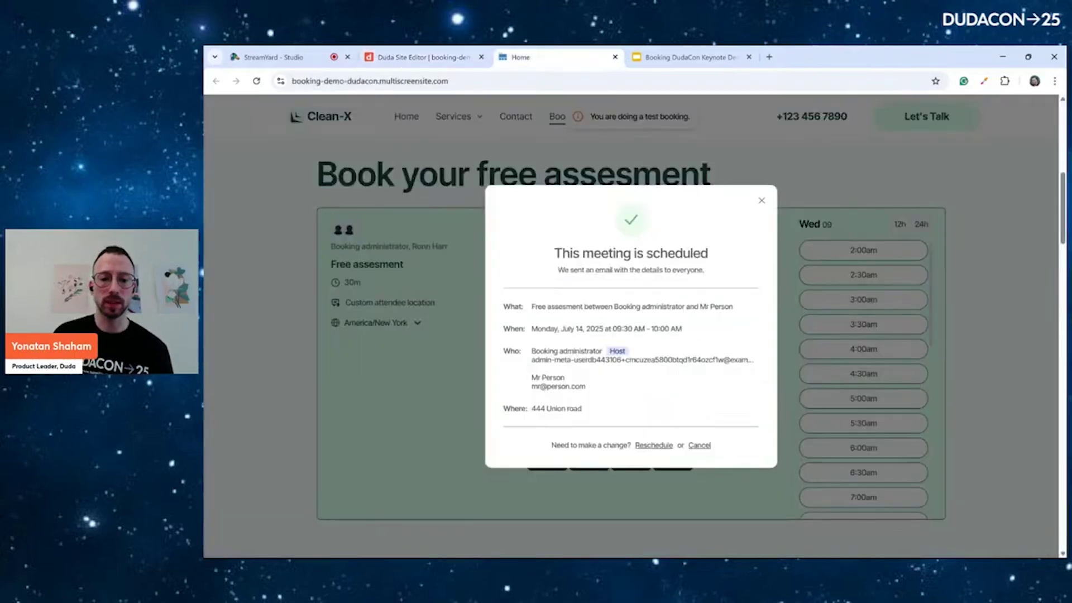
key("Escape")
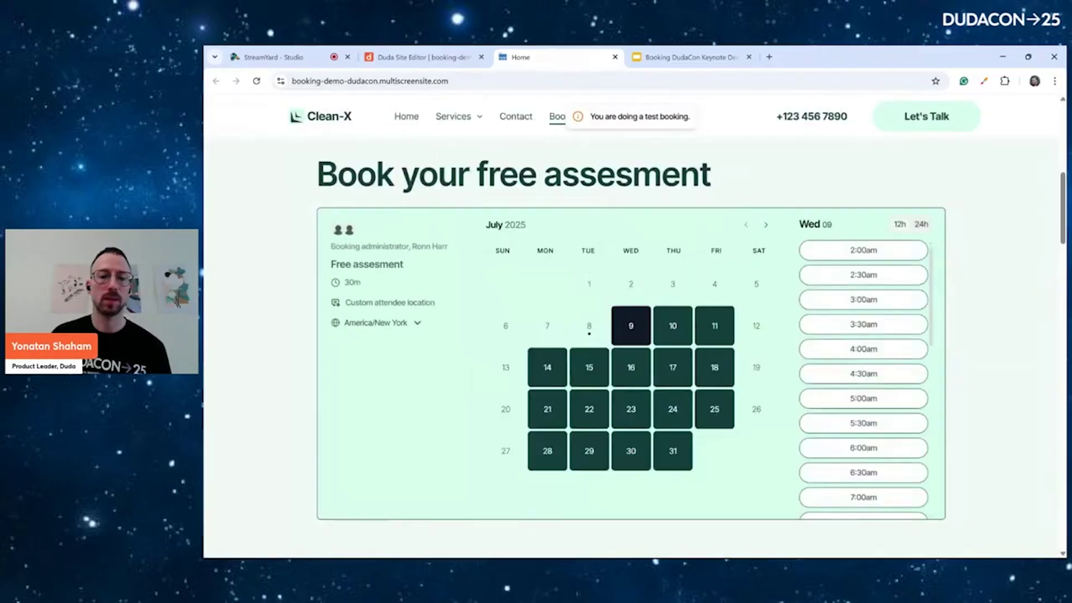
left_click(454, 116)
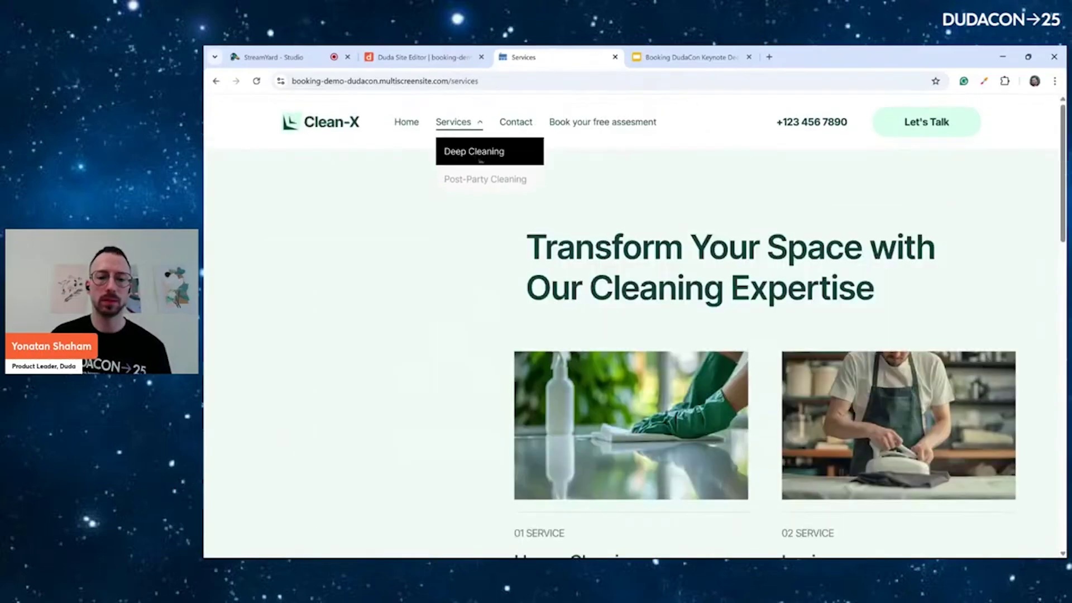
left_click(477, 148)
scroll(631, 335, "down", 10)
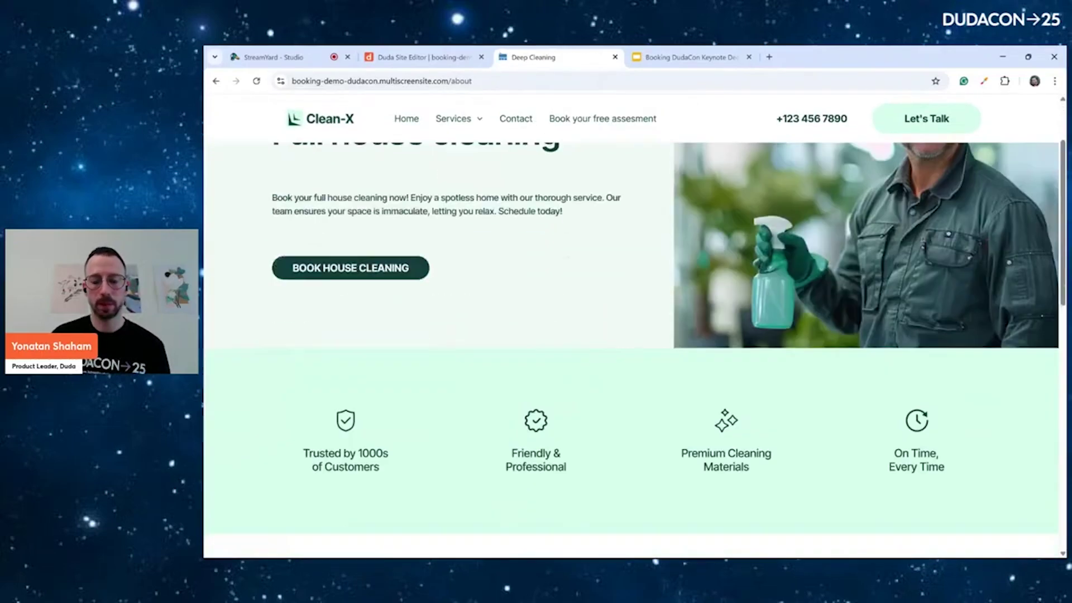
scroll(631, 335, "down", 5)
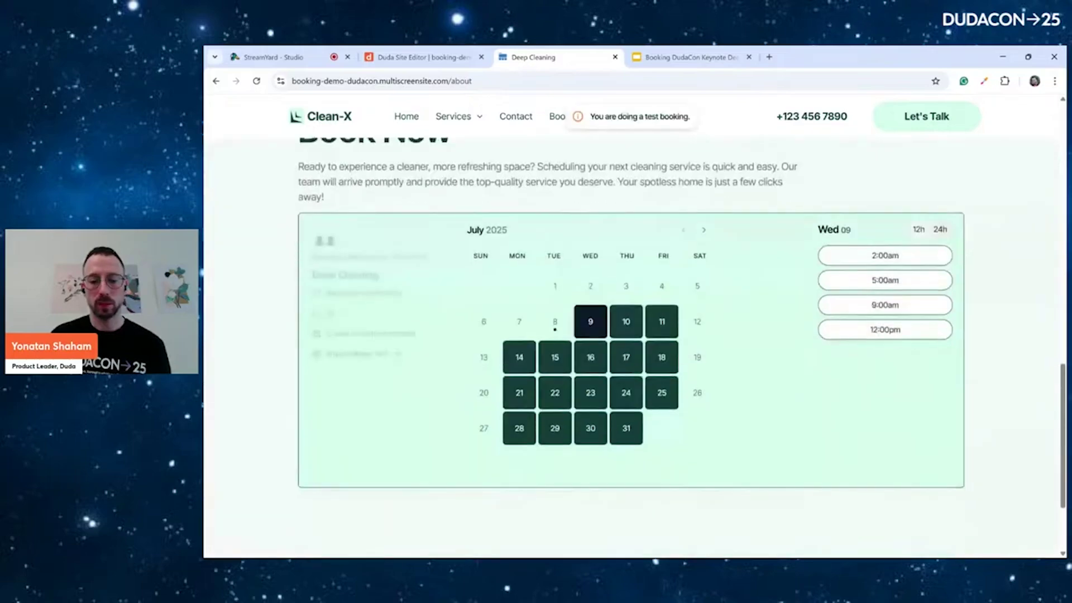
Pick the Wednesday July 9 12:00pm slot and view the Location Type choices, then return to Duda
left_click(884, 330)
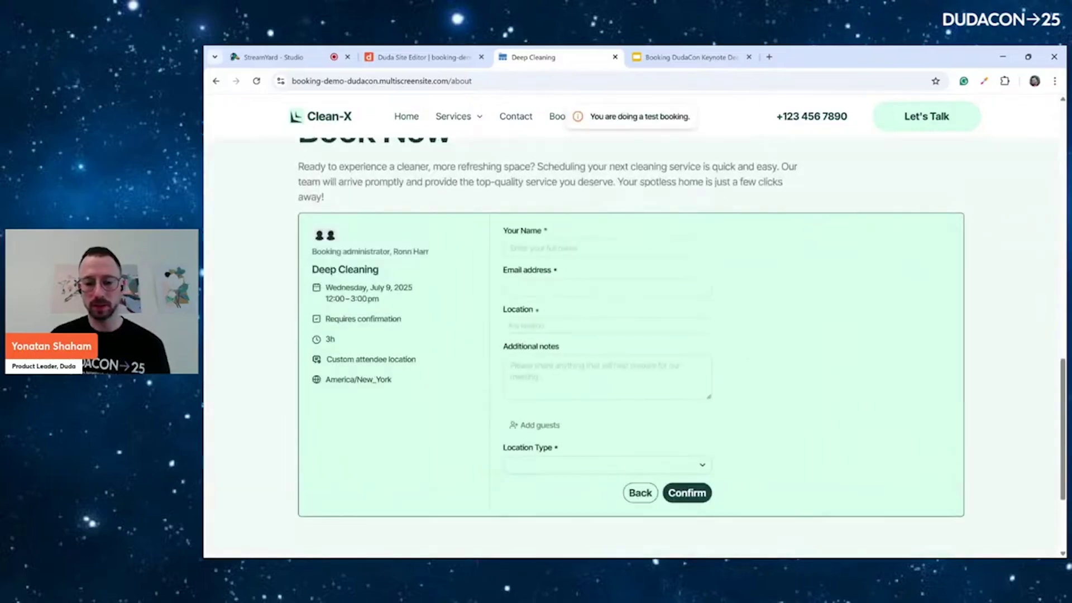
left_click(558, 465)
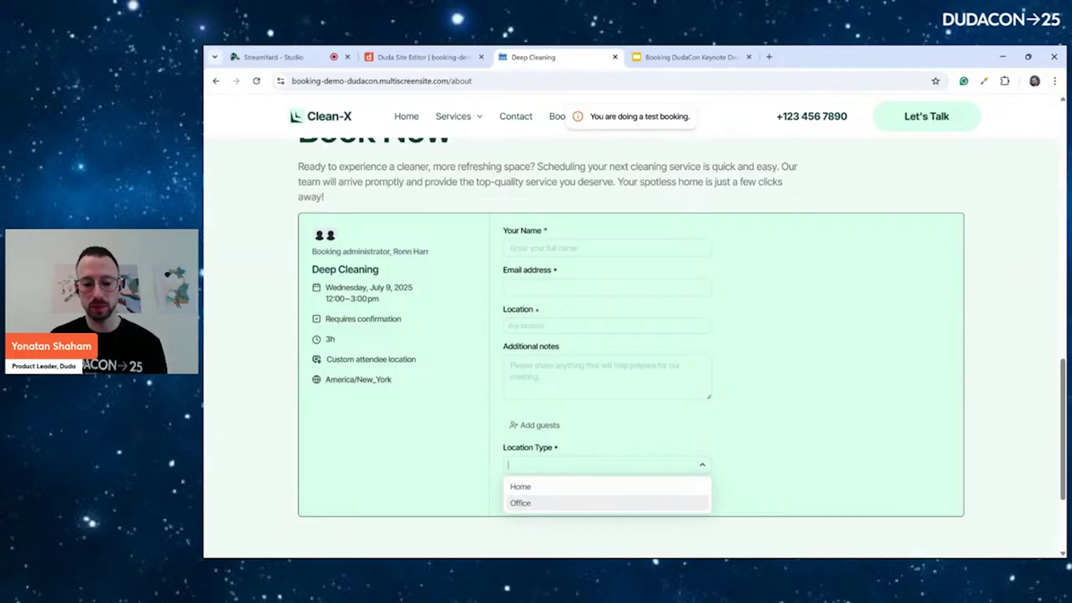
left_click(777, 416)
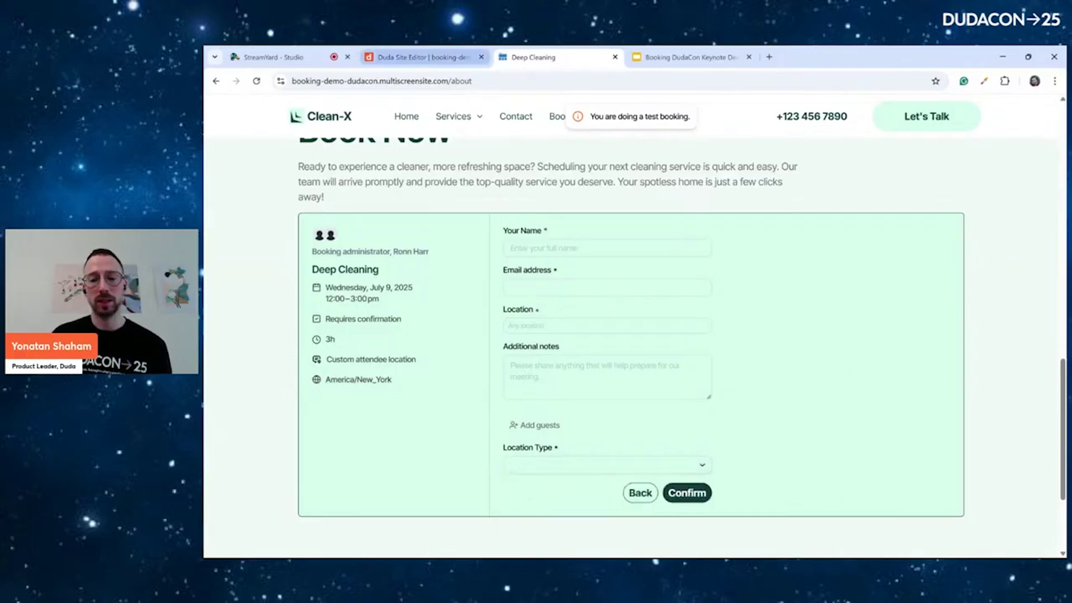
left_click(418, 57)
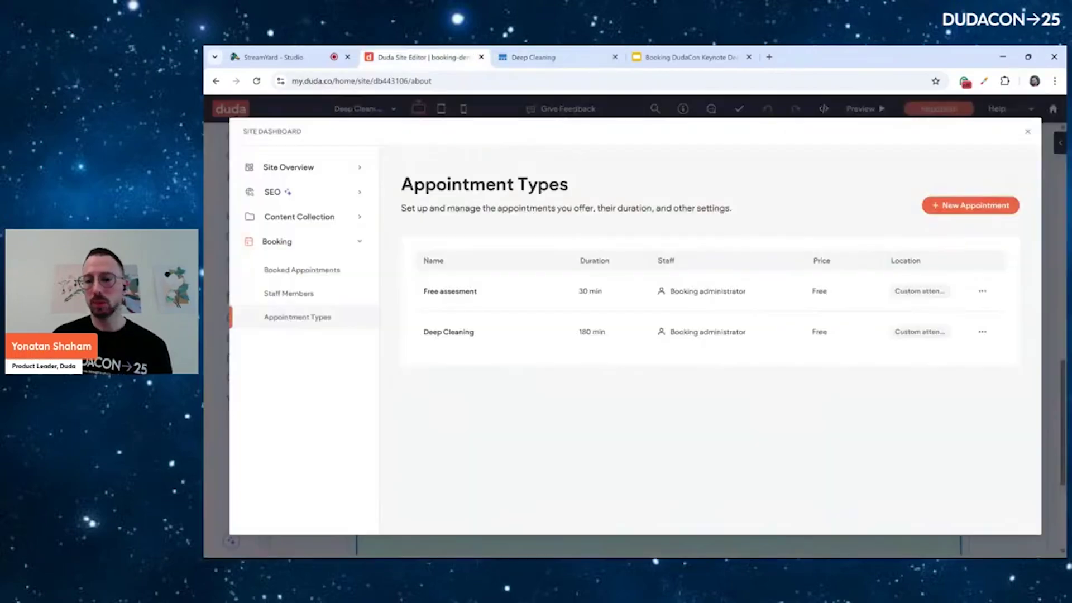
Open the booking-demo-dudacon site's dashboard from the account home and view Booked Appointments
left_click(1027, 131)
left_click(1052, 109)
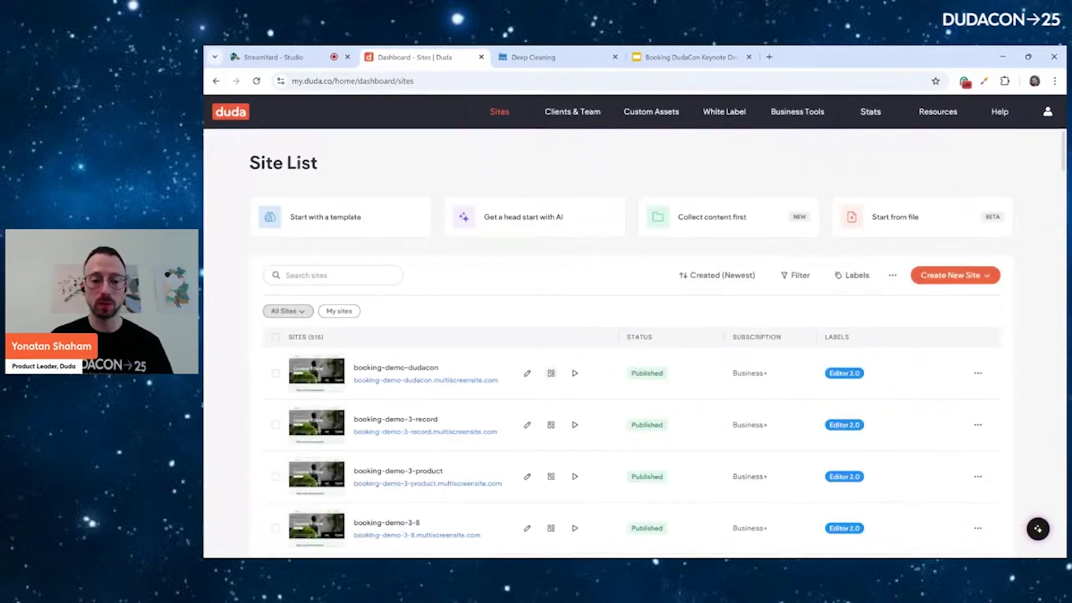
left_click(551, 373)
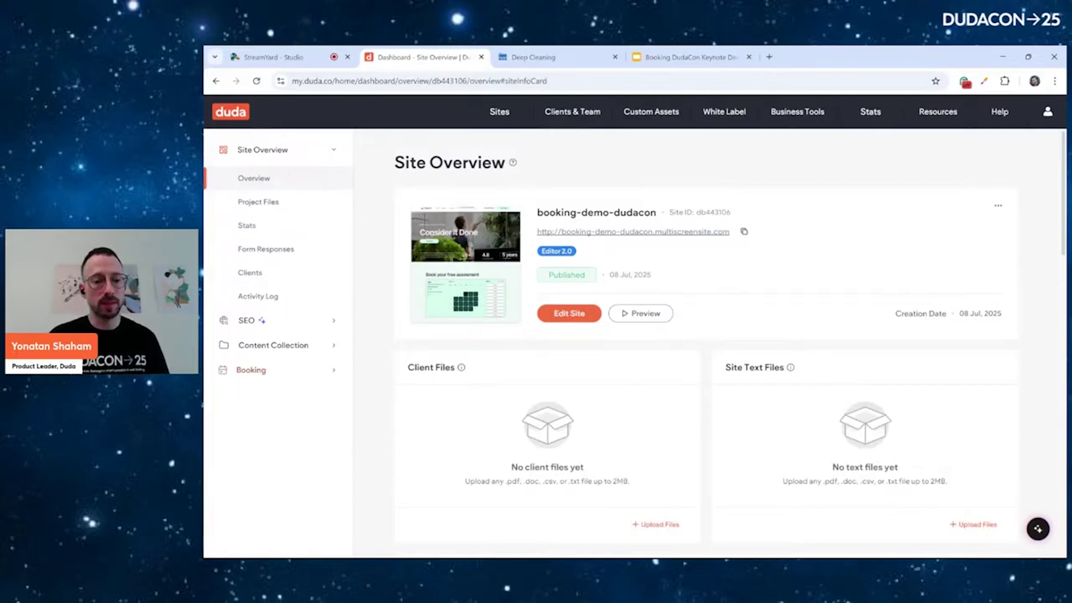
left_click(252, 370)
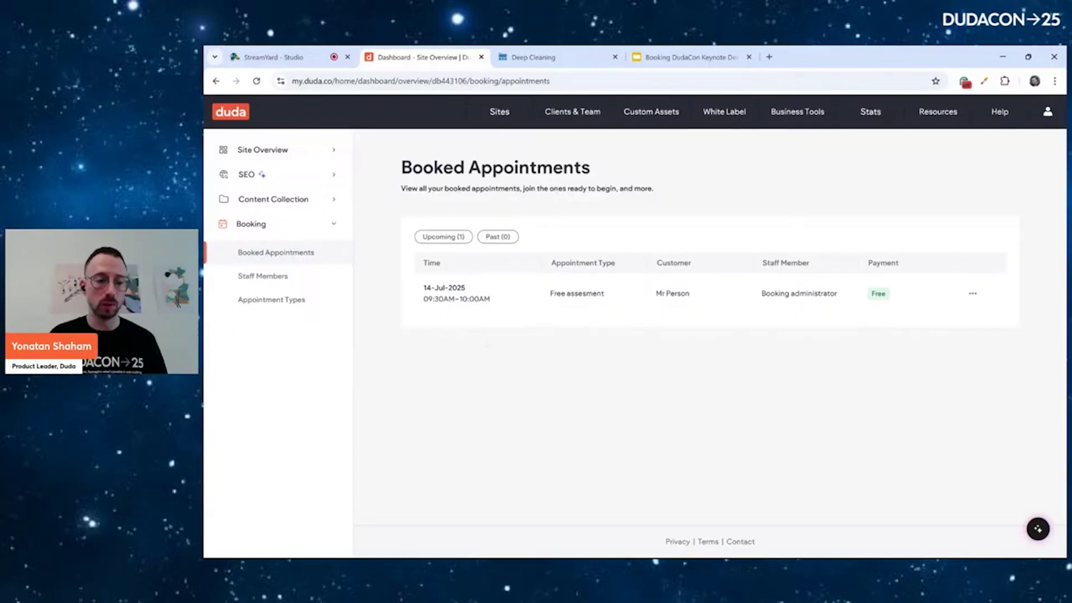
Link a Google Calendar to the staff member under Check for conflicts
left_click(263, 275)
left_click(443, 271)
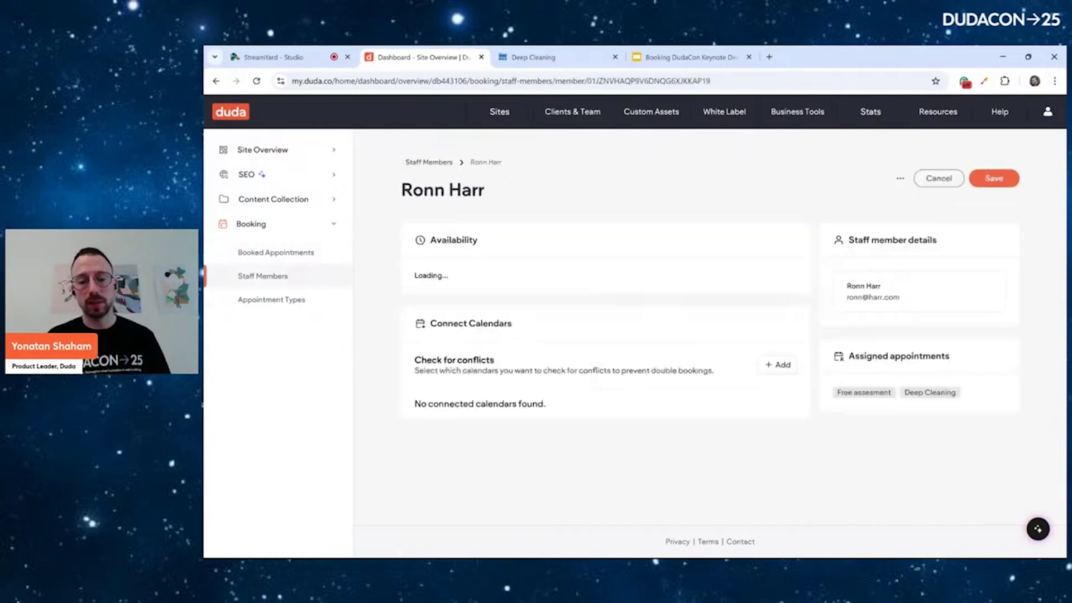
scroll(597, 335, "down", 5)
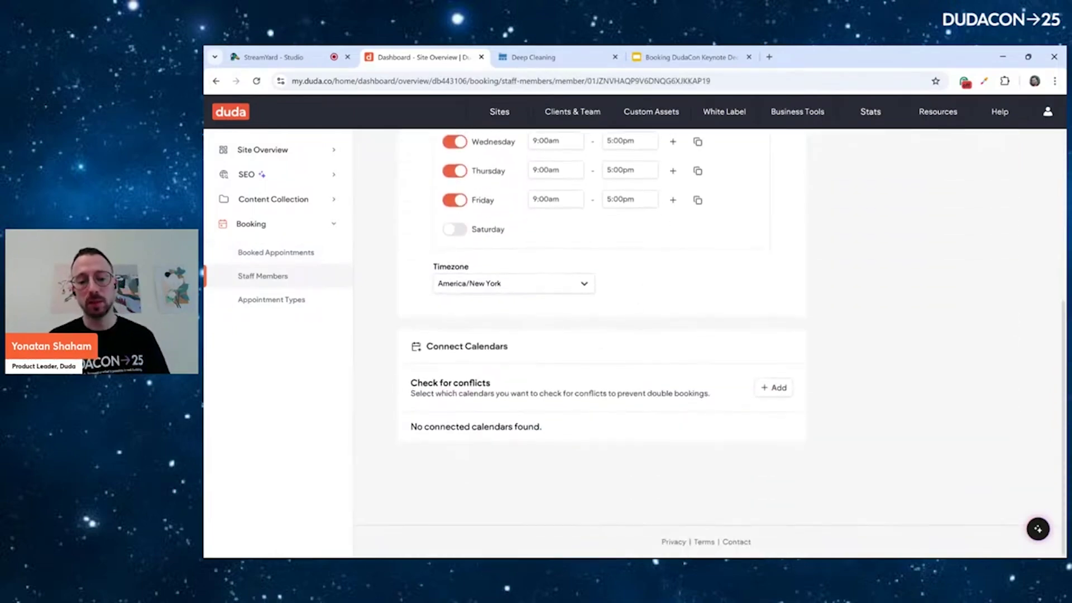
left_click(773, 387)
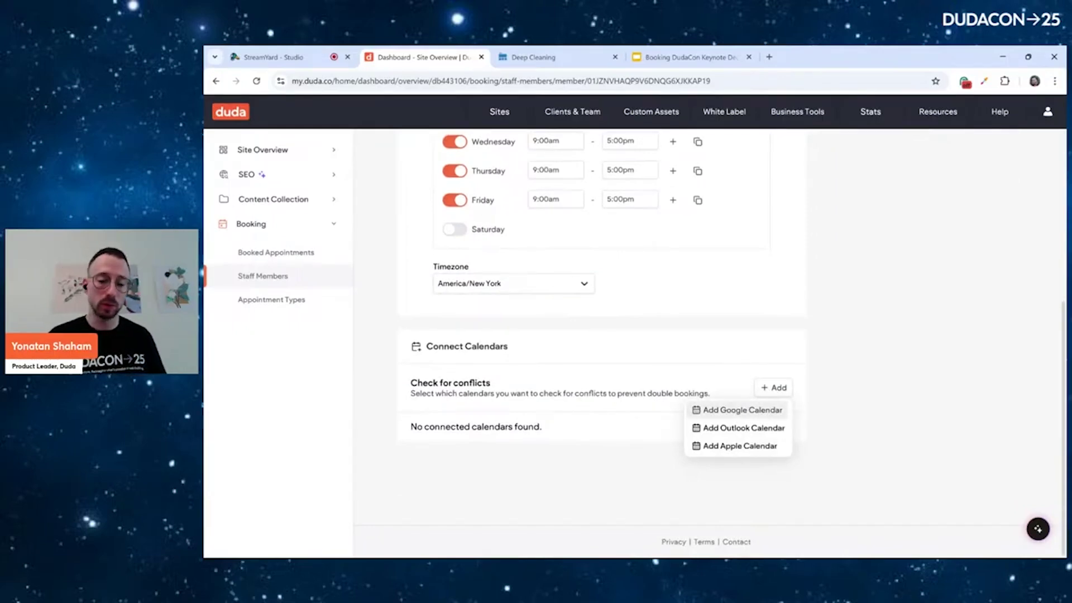
left_click(742, 410)
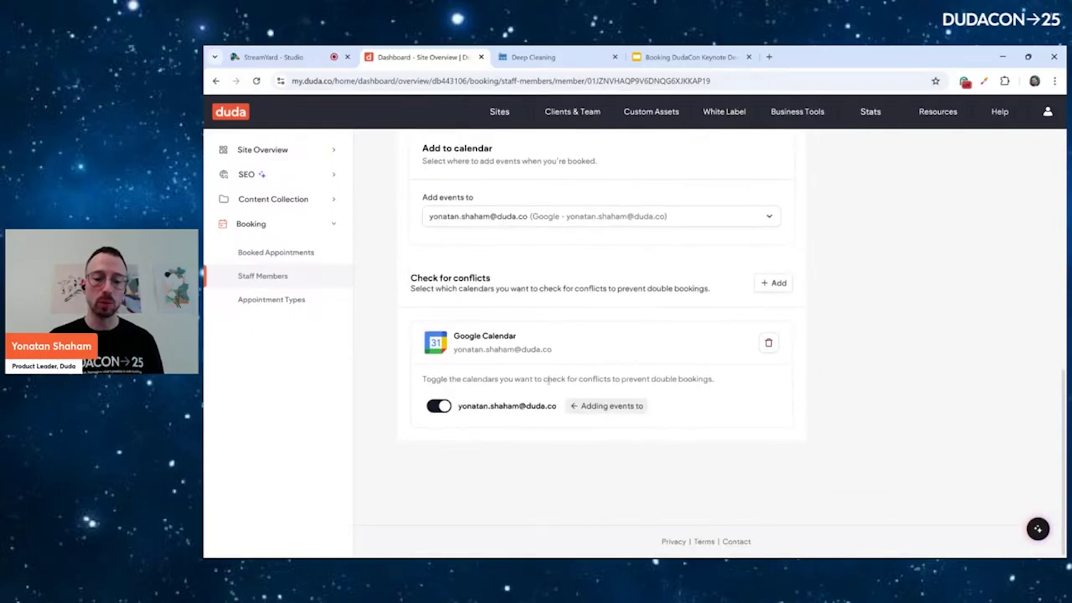
left_click_drag(545, 380, 604, 380)
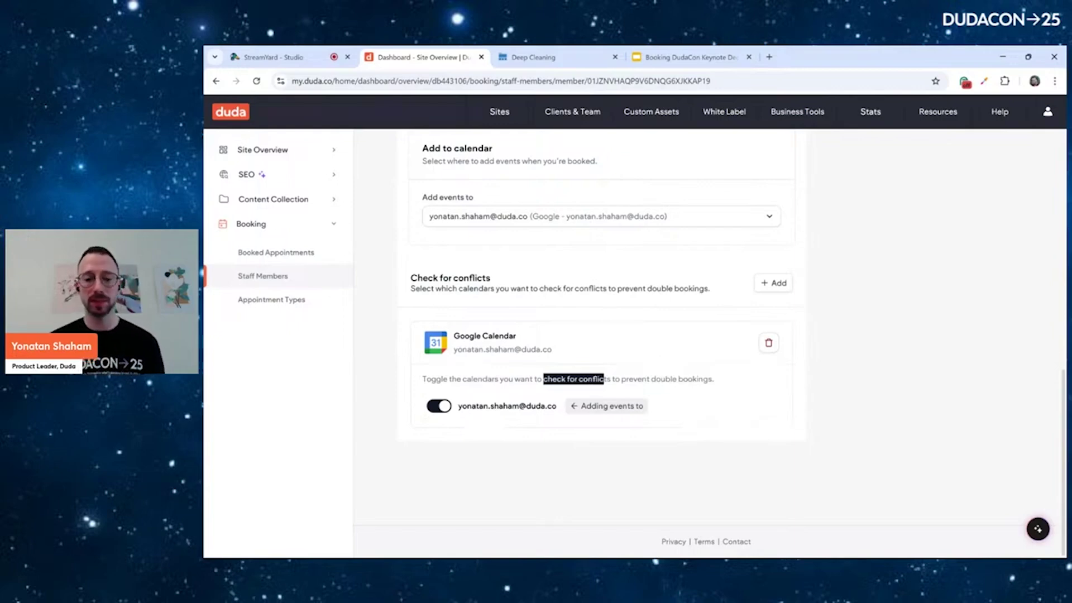
scroll(600, 343, "up", 15)
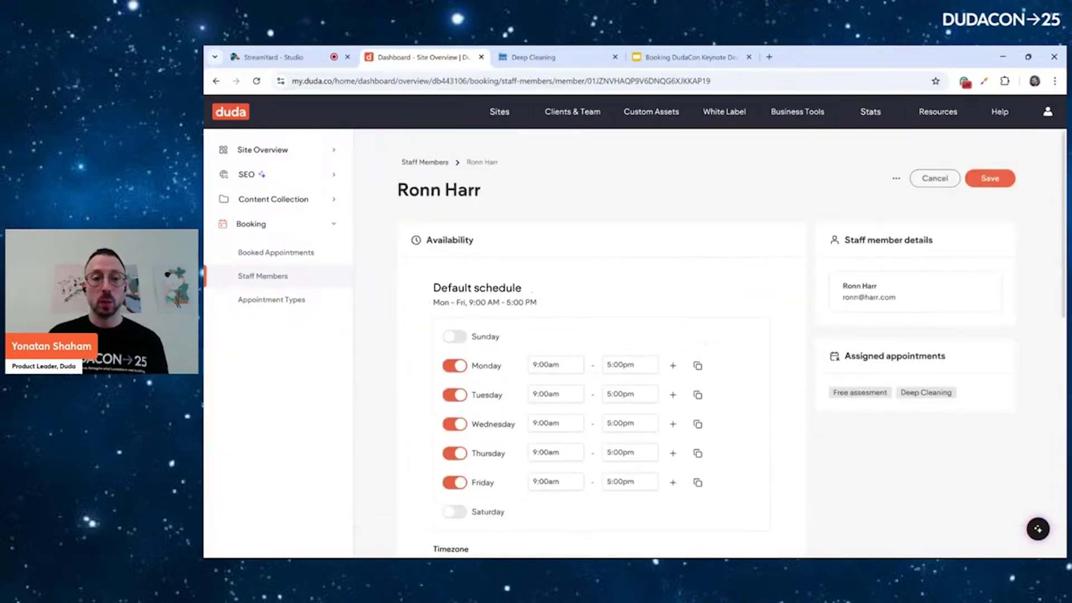